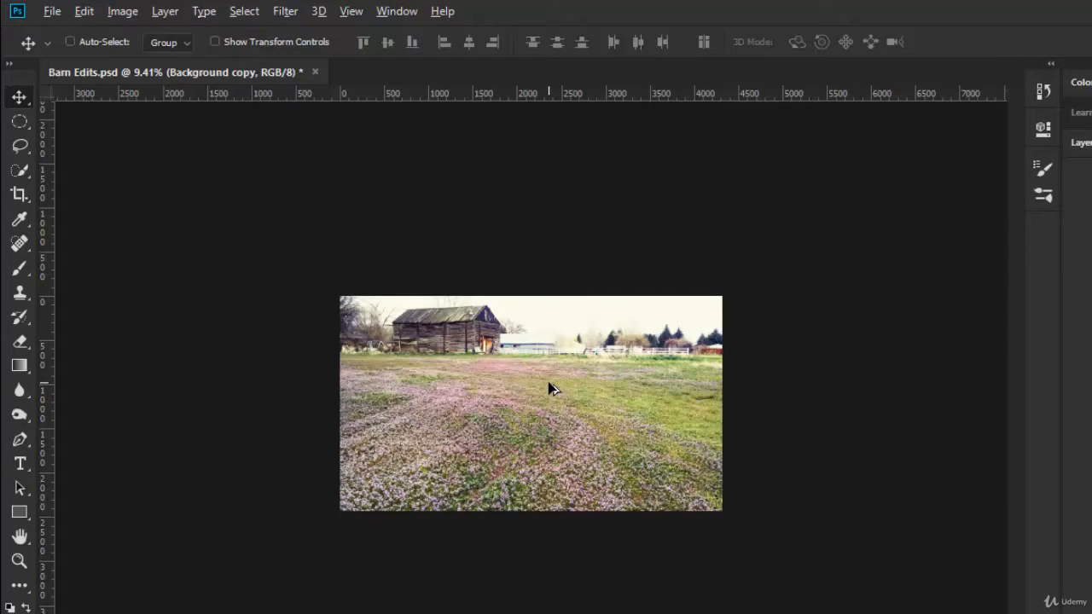
Extend the canvas above the sky to a height of about 2801 px with a Content-Aware crop
{"action": "scroll", "coordinate": [550, 382], "scroll_direction": "up", "scroll_amount": 2}
{"action": "scroll", "coordinate": [551, 389], "scroll_direction": "up", "scroll_amount": 3}
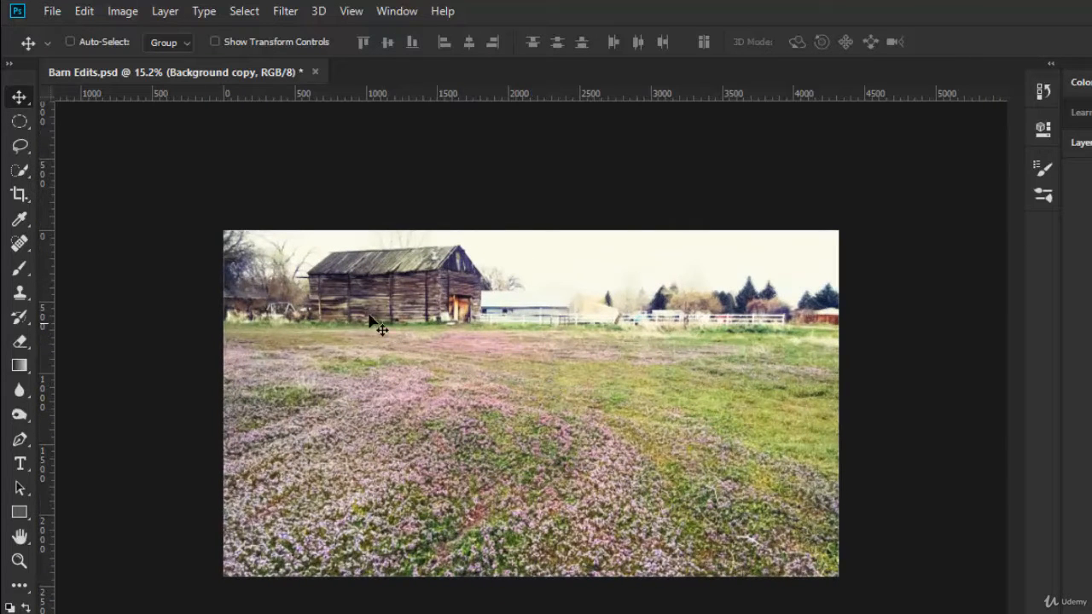
{"action": "left_click", "coordinate": [21, 196]}
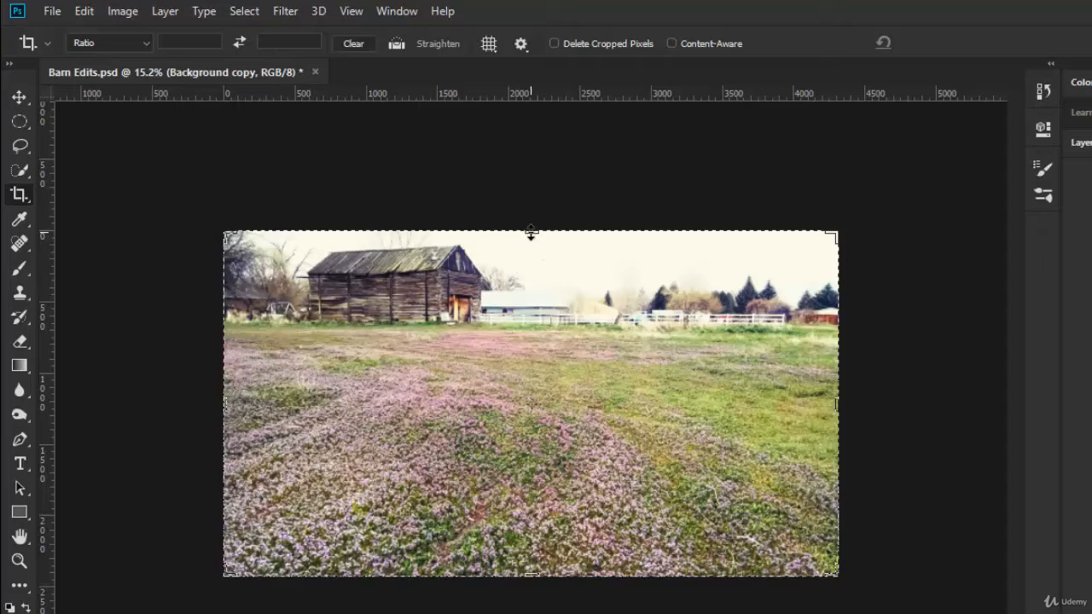
{"action": "left_click_drag", "start_coordinate": [531, 233], "coordinate": [530, 233]}
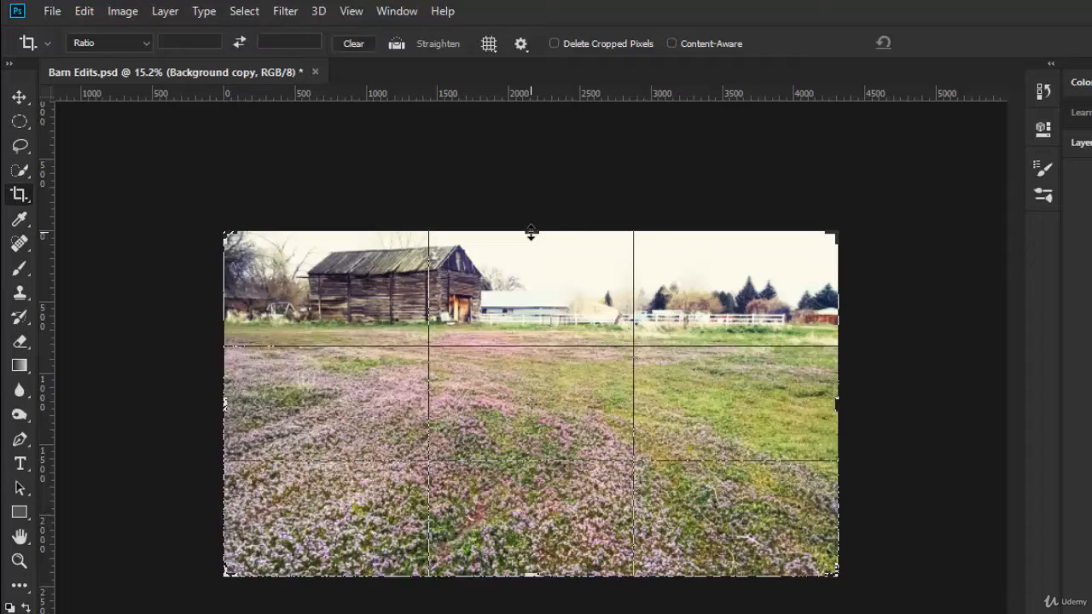
{"action": "left_click_drag", "start_coordinate": [530, 232], "coordinate": [531, 225]}
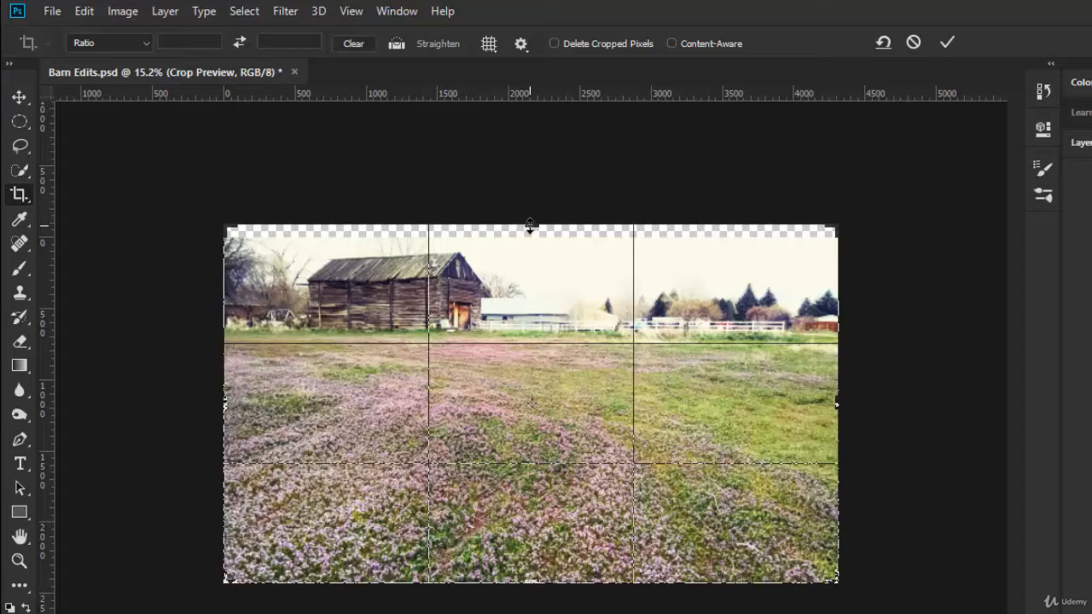
{"action": "left_click_drag", "start_coordinate": [533, 225], "coordinate": [530, 205]}
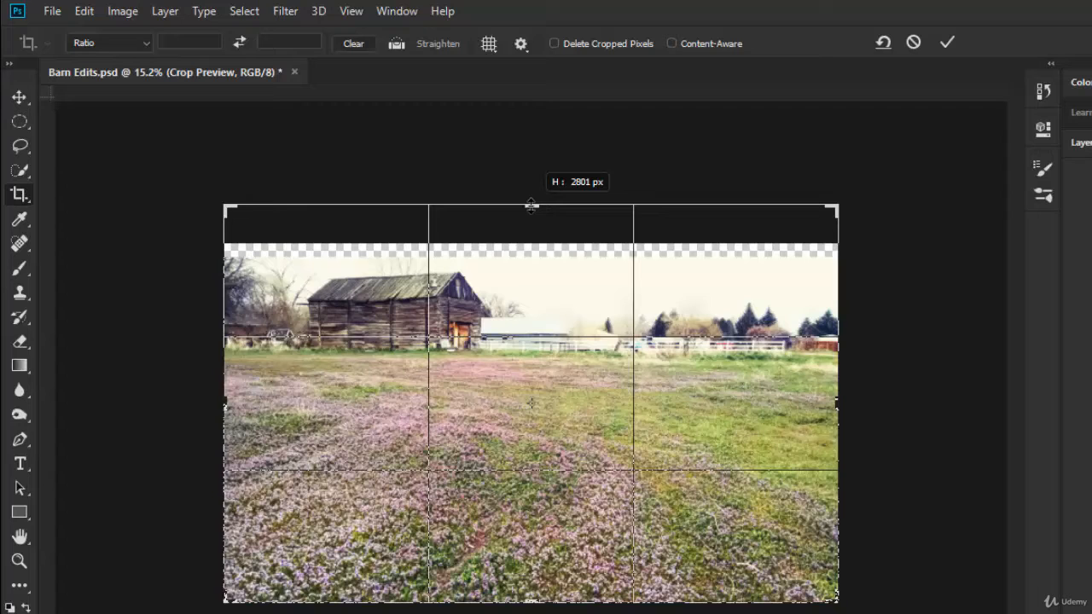
{"action": "left_click_drag", "start_coordinate": [531, 205], "coordinate": [530, 204]}
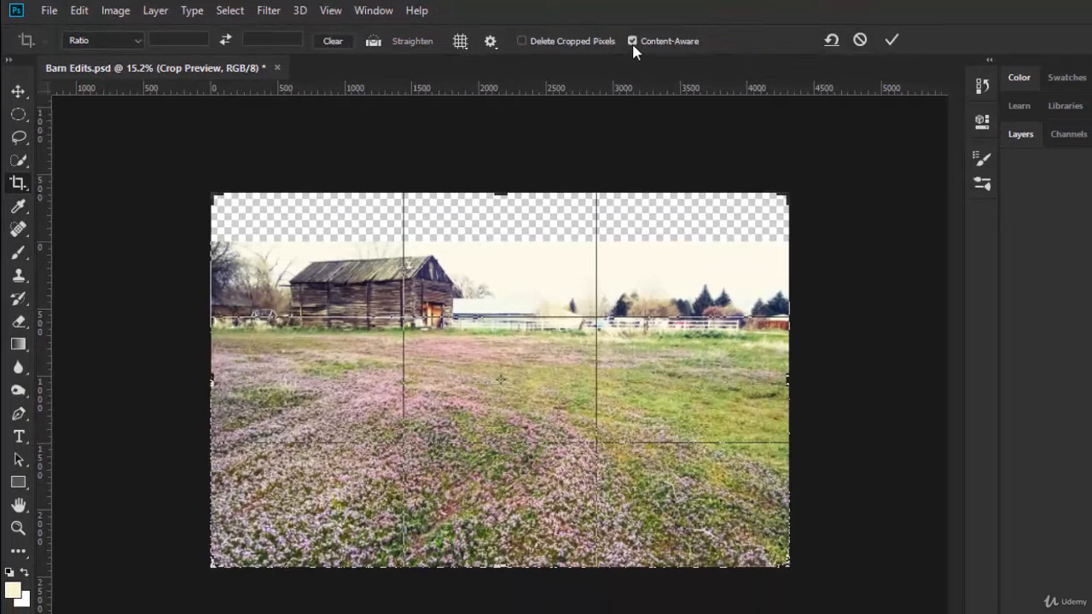
{"action": "left_click", "coordinate": [890, 42]}
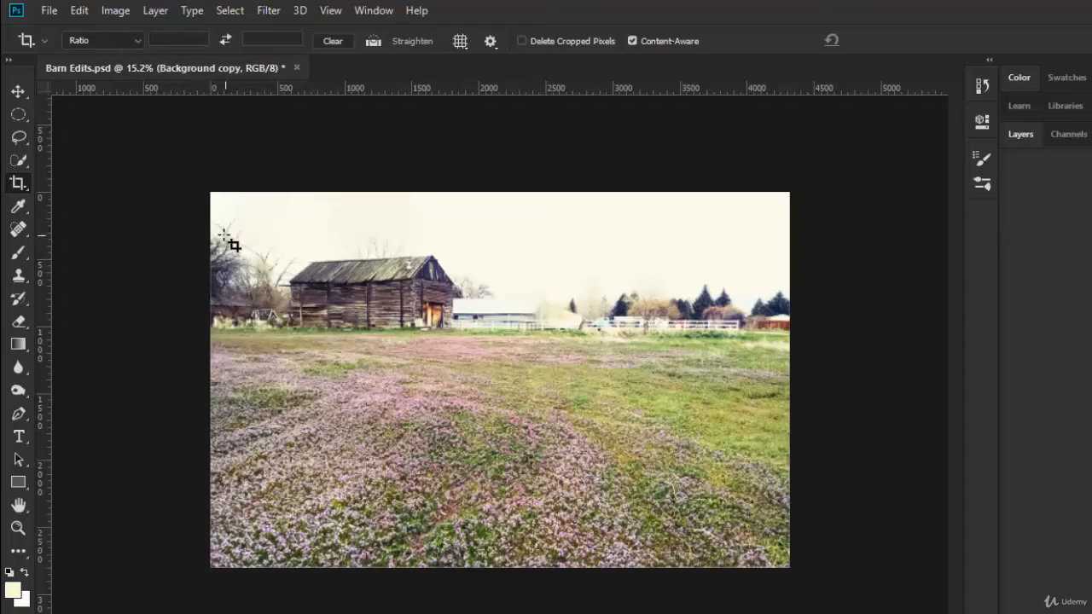
Try cloning clean sky over the upper branches of the tree left of the barn with a 125 px Clone Stamp brush
{"action": "scroll", "coordinate": [220, 239], "scroll_direction": "up", "scroll_amount": 3}
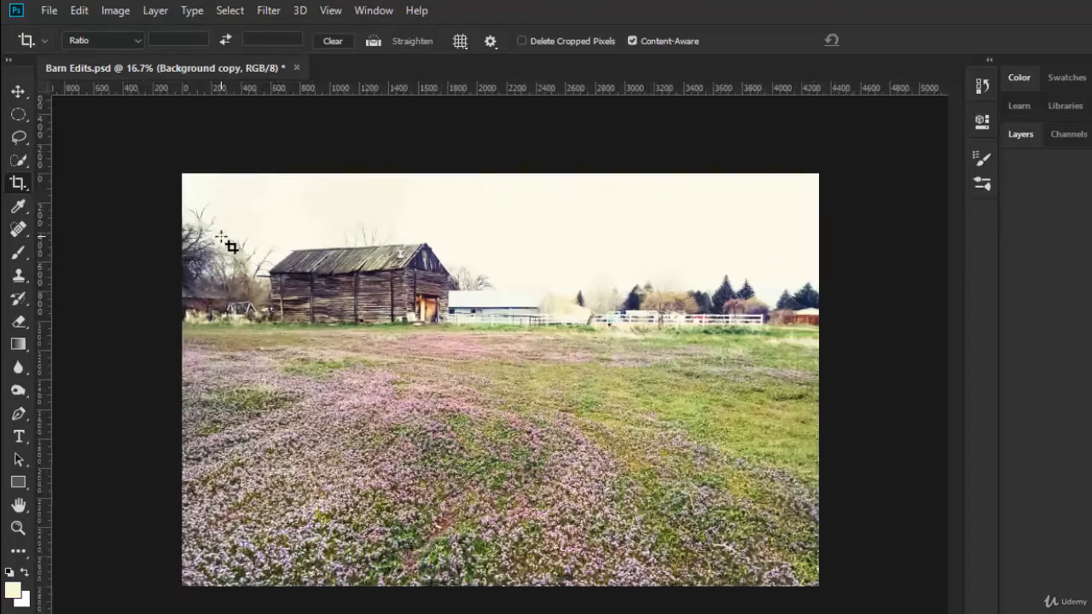
{"action": "scroll", "coordinate": [173, 212], "scroll_direction": "up", "scroll_amount": 3}
{"action": "scroll", "coordinate": [174, 215], "scroll_direction": "up", "scroll_amount": 2}
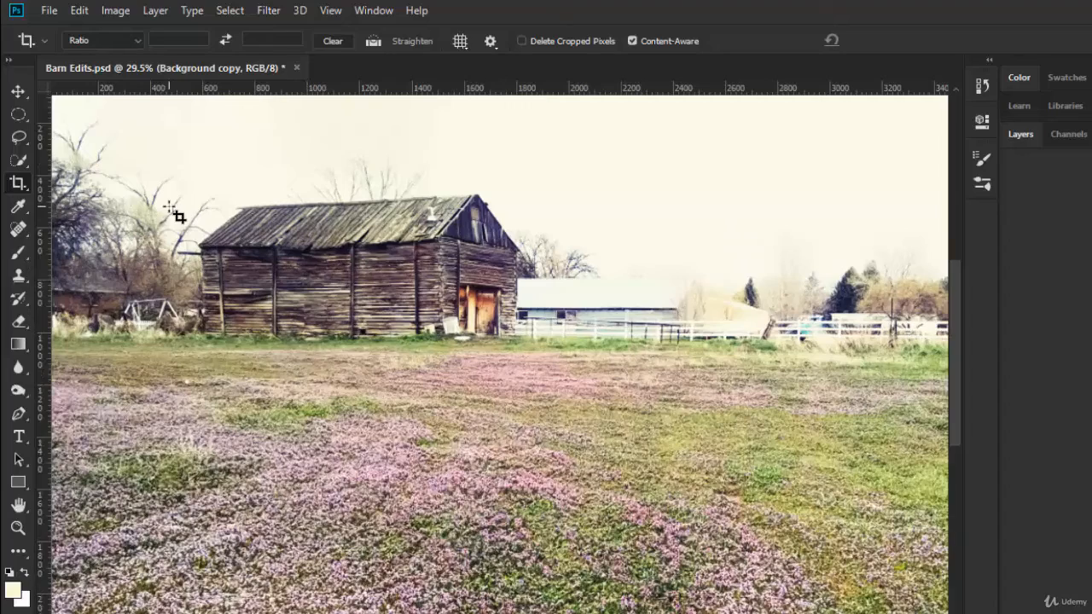
{"action": "left_click_drag", "start_coordinate": [113, 160], "coordinate": [227, 269]}
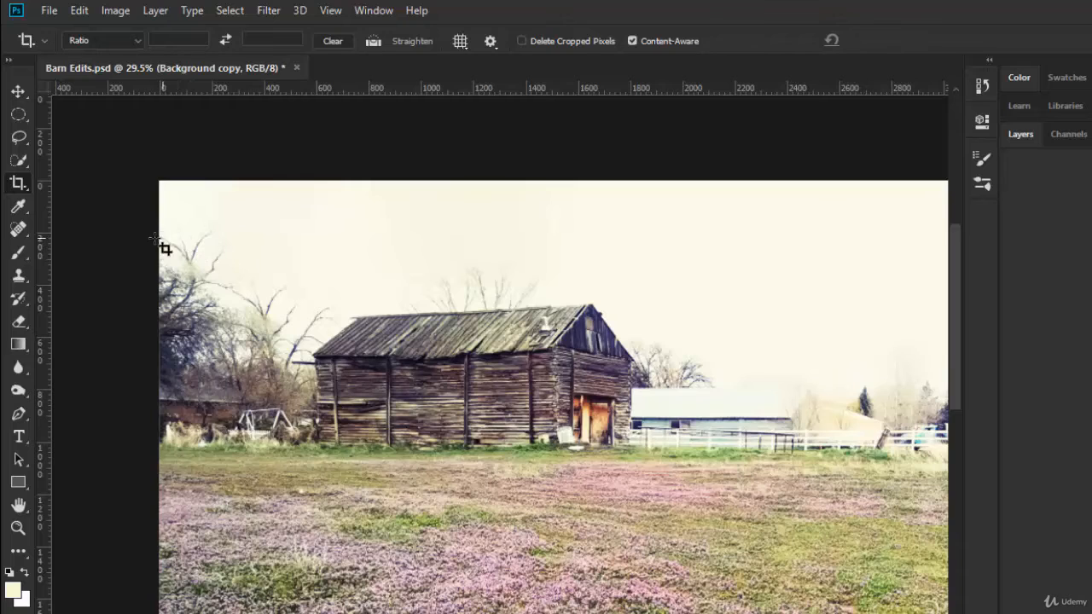
{"action": "left_click", "coordinate": [19, 277]}
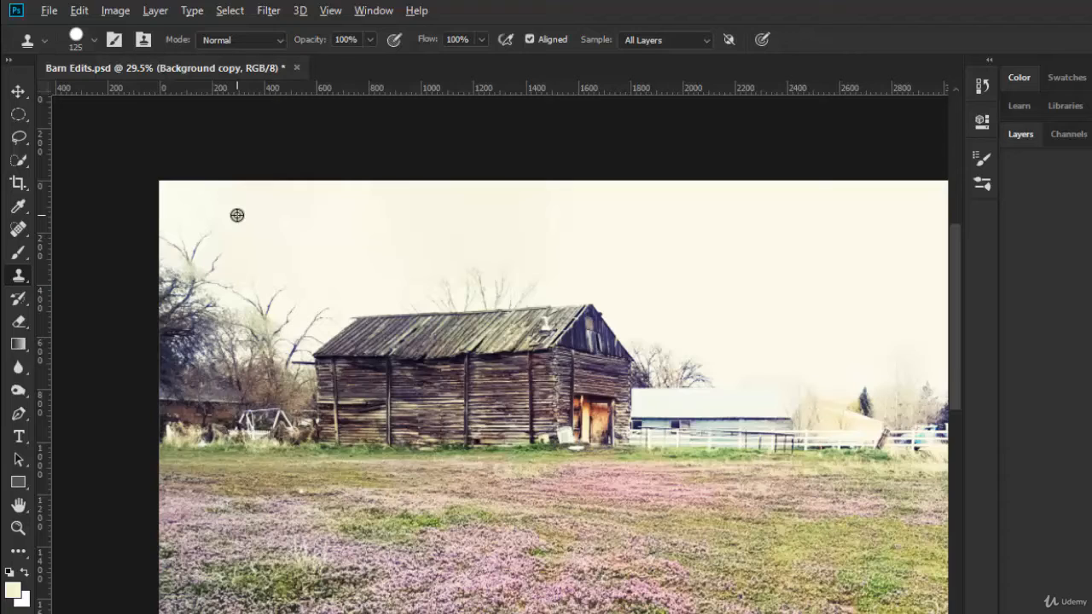
{"action": "left_click", "coordinate": [229, 217], "text": "alt"}
{"action": "left_click_drag", "start_coordinate": [199, 236], "coordinate": [171, 231]}
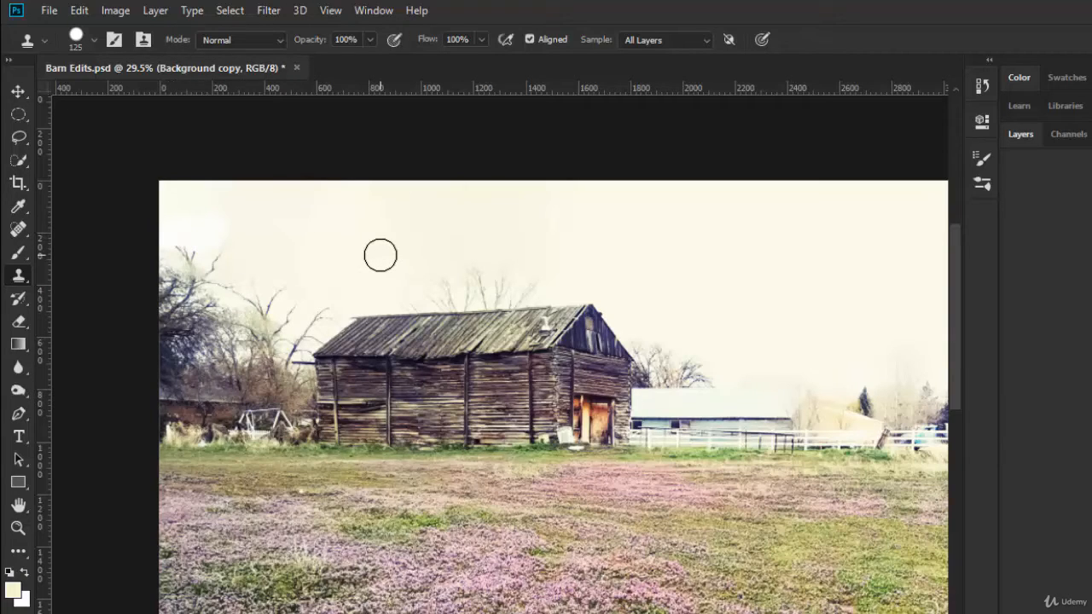
Set the Clone Stamp brush's hardness to 4%
{"action": "left_click", "coordinate": [95, 40]}
{"action": "left_click_drag", "start_coordinate": [204, 142], "coordinate": [104, 138]}
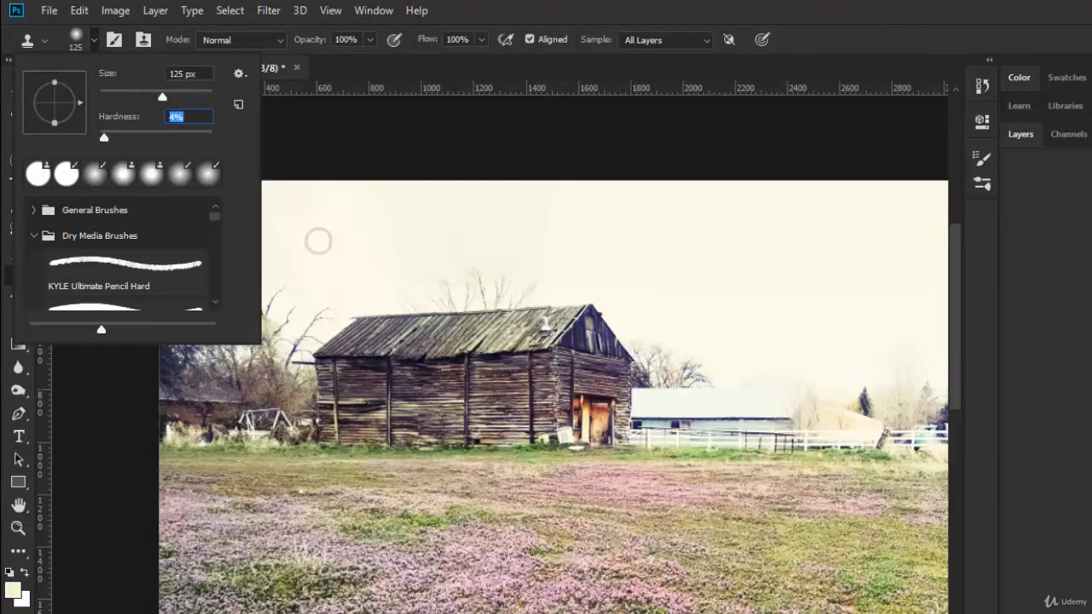
{"action": "key", "text": "Return"}
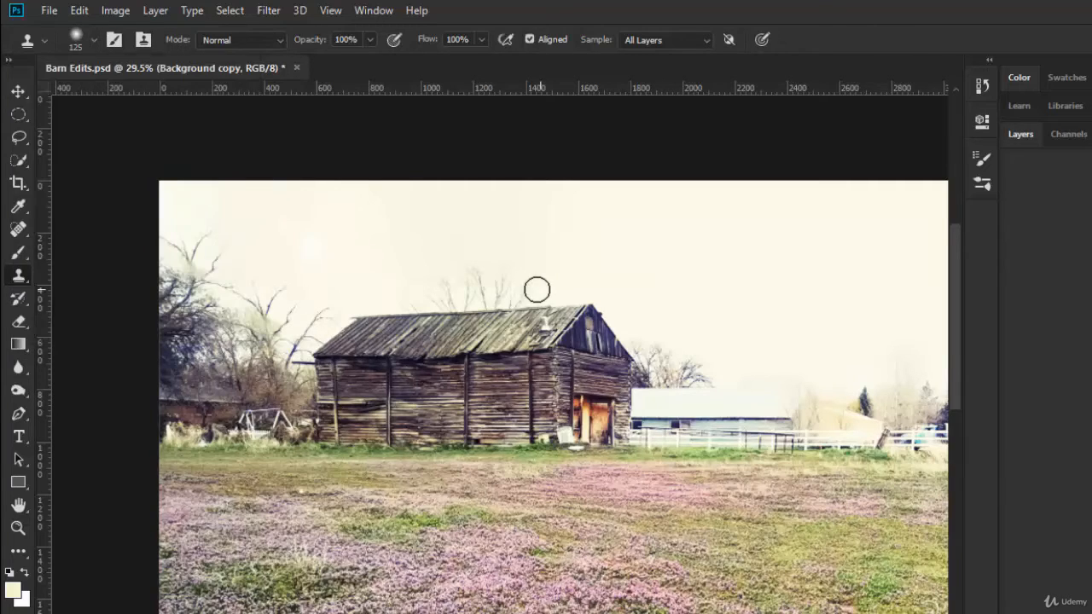
Clone sky over the top branches of the tree left of the barn with the soft brush and view the whole photo
{"action": "left_click", "coordinate": [247, 246], "text": "alt"}
{"action": "left_click", "coordinate": [220, 250]}
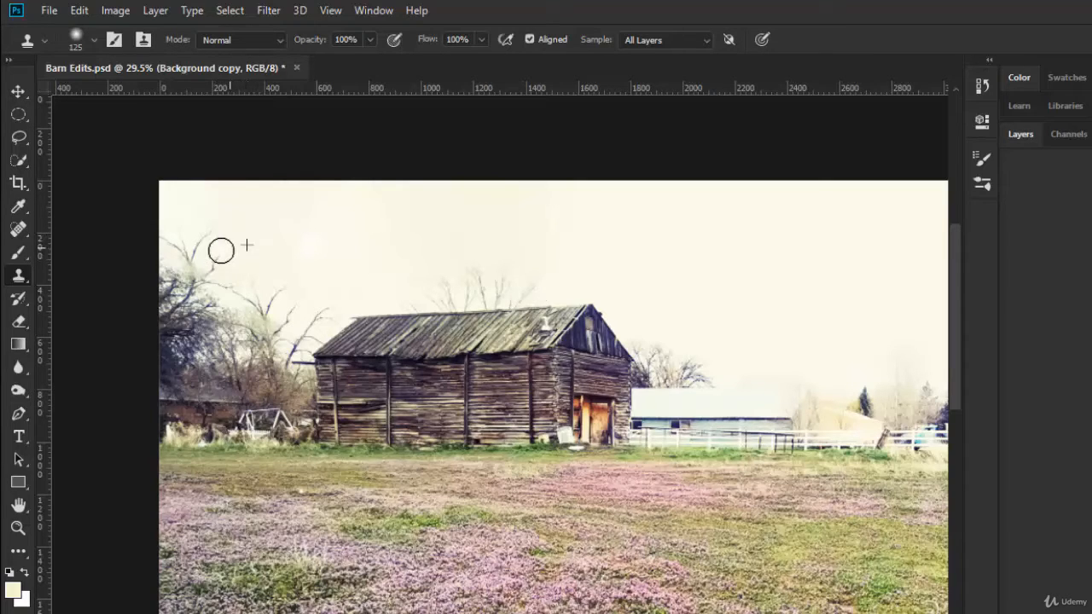
{"action": "left_click", "coordinate": [171, 241]}
{"action": "left_click", "coordinate": [195, 250]}
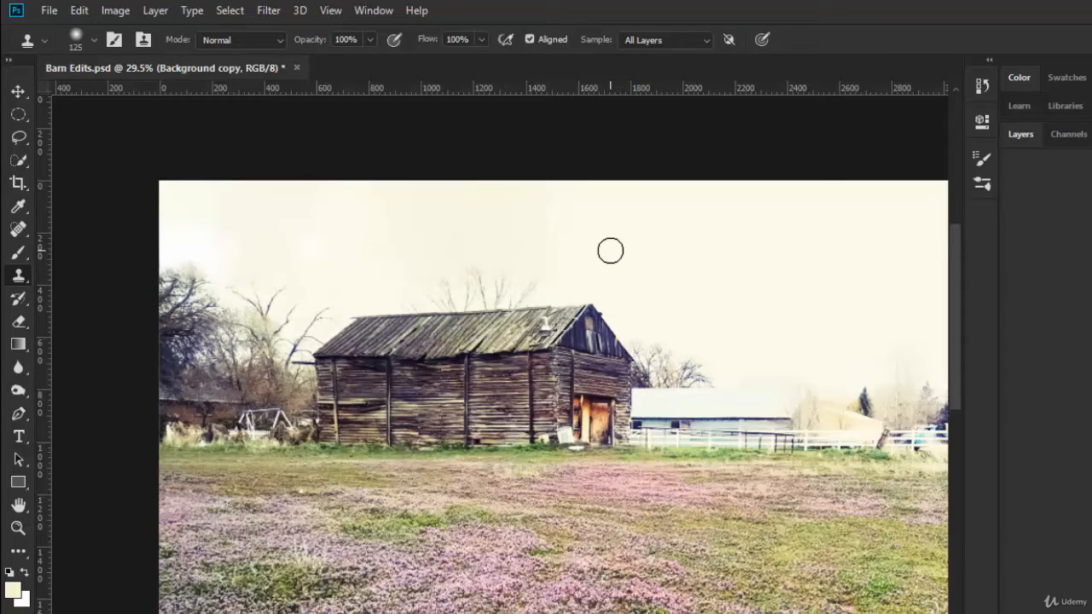
{"action": "double_click", "coordinate": [18, 506]}
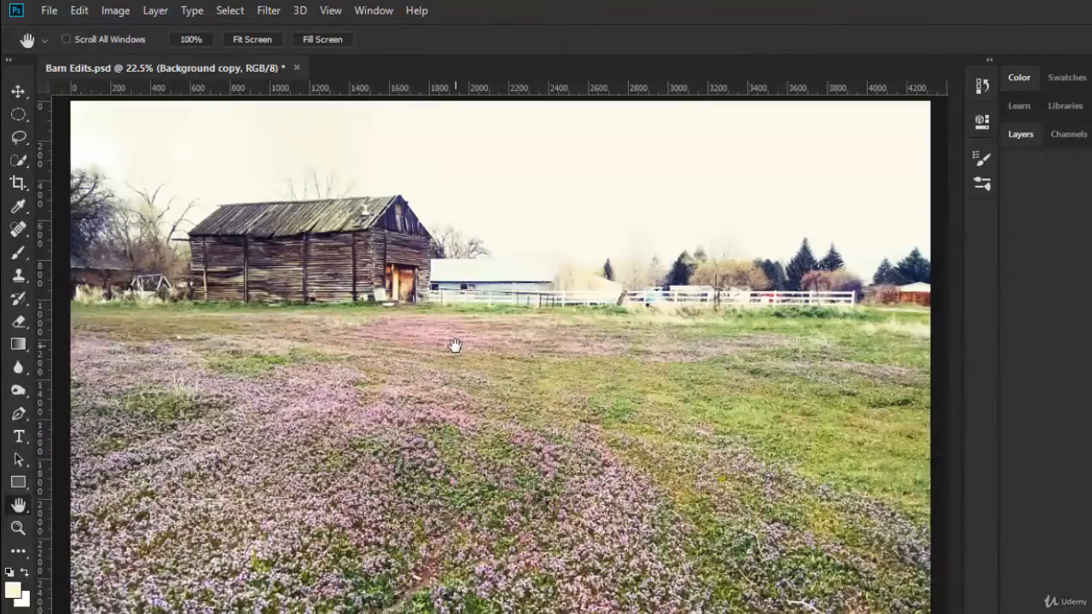
{"action": "scroll", "coordinate": [455, 346], "scroll_direction": "down", "scroll_amount": 1}
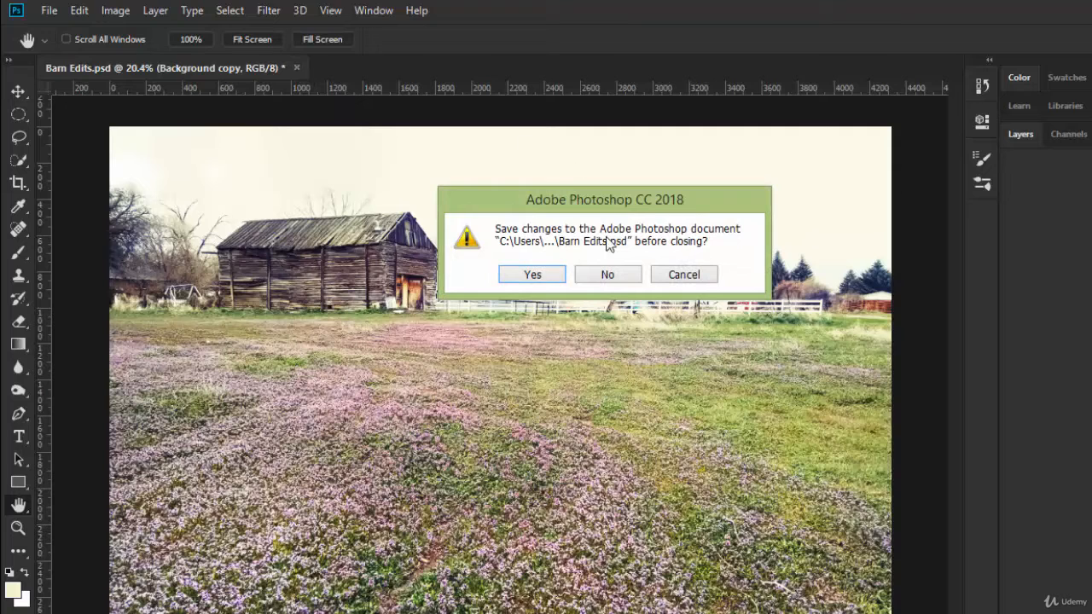
Close the document without saving and reopen Barn Edits.psd from the recent files
{"action": "left_click", "coordinate": [607, 274]}
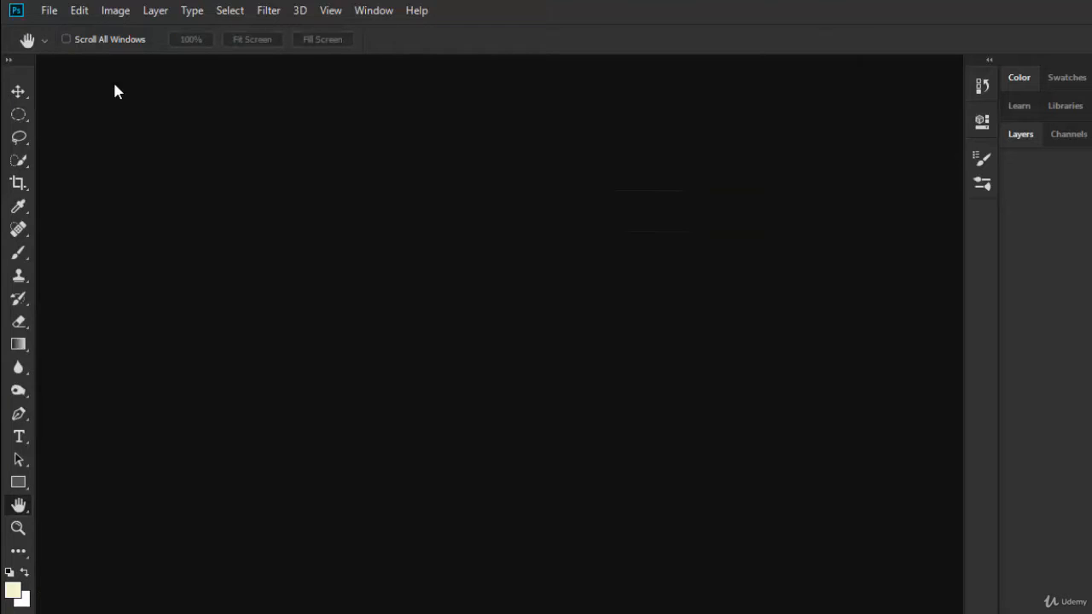
{"action": "left_click", "coordinate": [50, 10]}
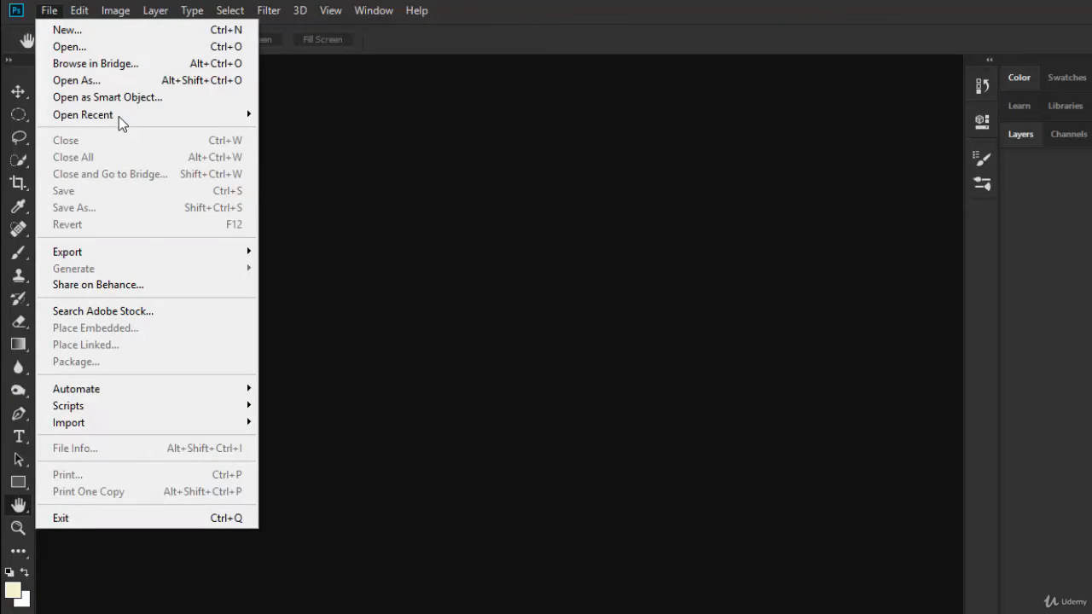
{"action": "mouse_move", "coordinate": [116, 114]}
{"action": "left_click", "coordinate": [319, 114]}
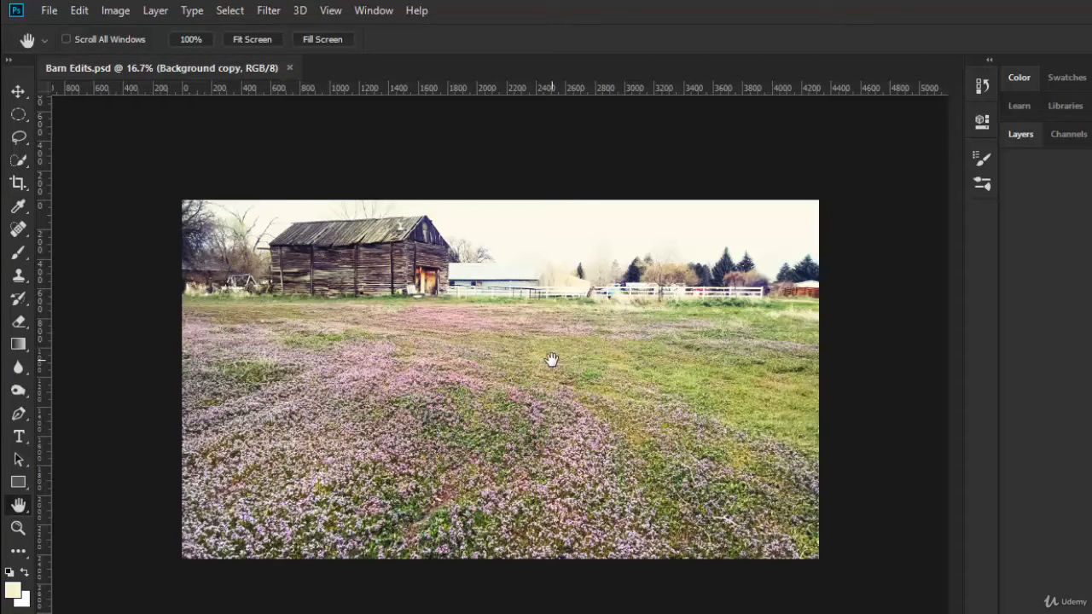
Extend the canvas below the flower field with a Content-Aware crop
{"action": "left_click", "coordinate": [18, 183]}
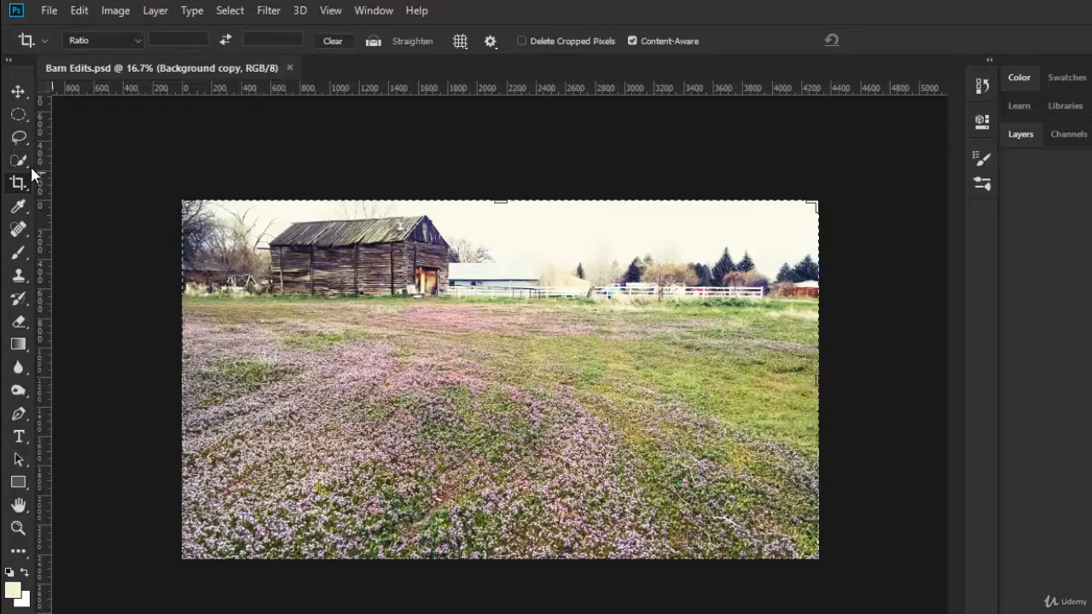
{"action": "left_click", "coordinate": [18, 91]}
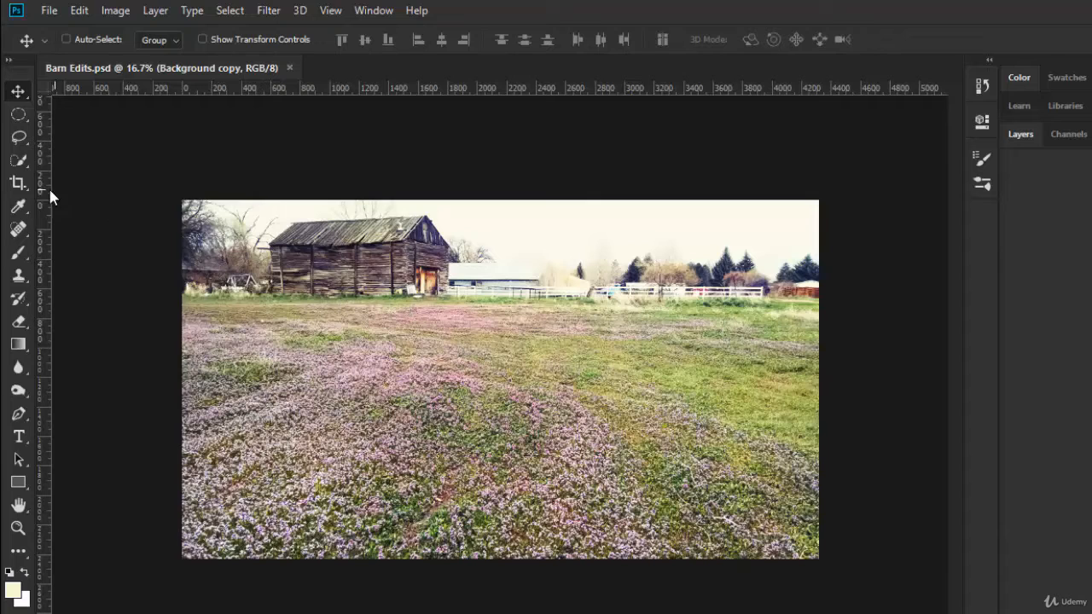
{"action": "left_click", "coordinate": [18, 184]}
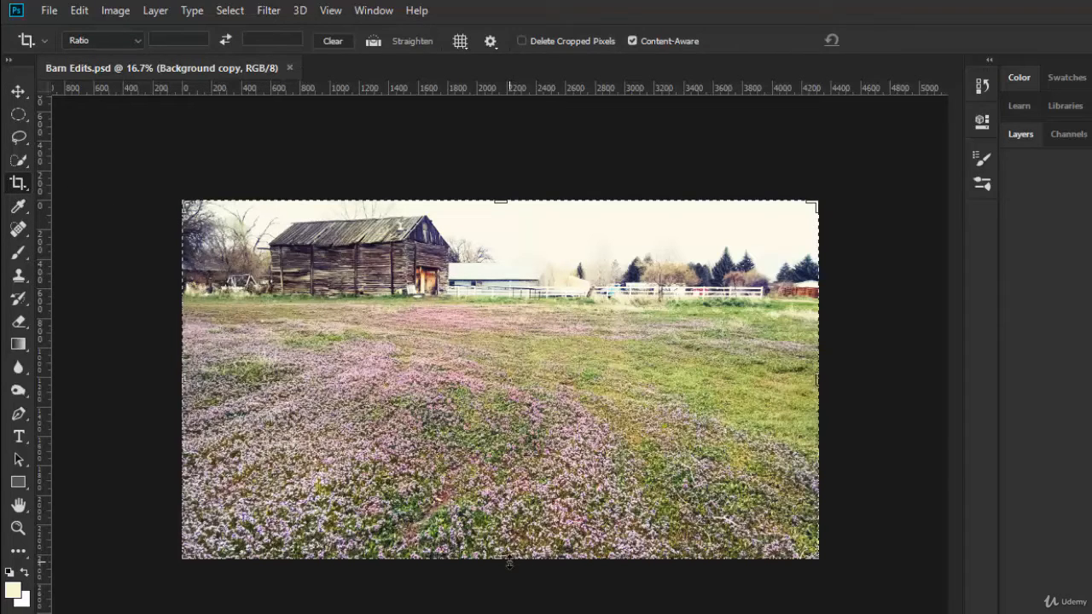
{"action": "left_click_drag", "start_coordinate": [506, 560], "coordinate": [510, 584]}
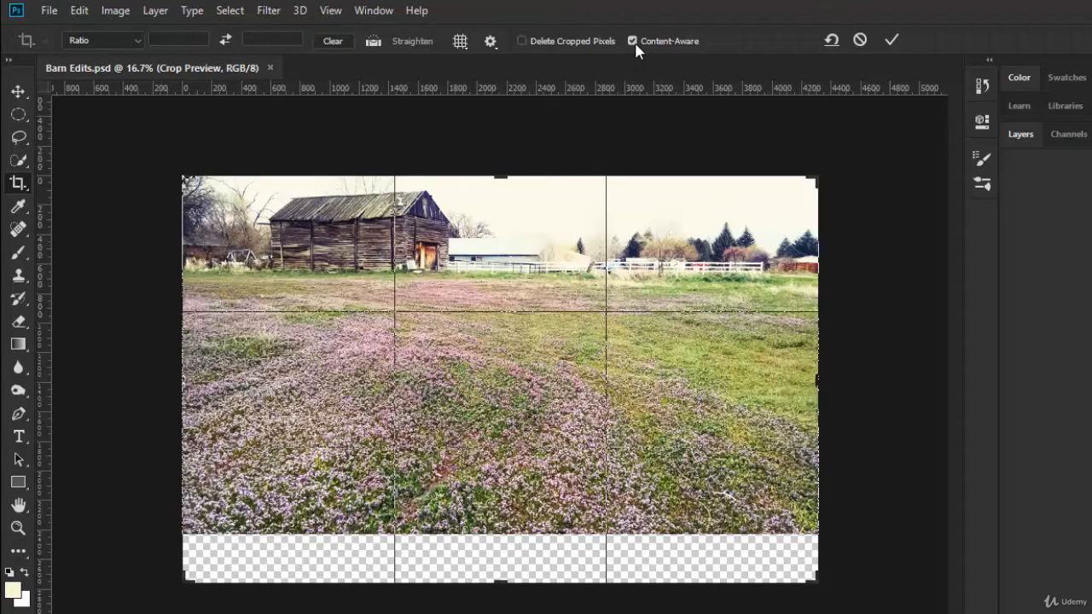
{"action": "left_click", "coordinate": [890, 44]}
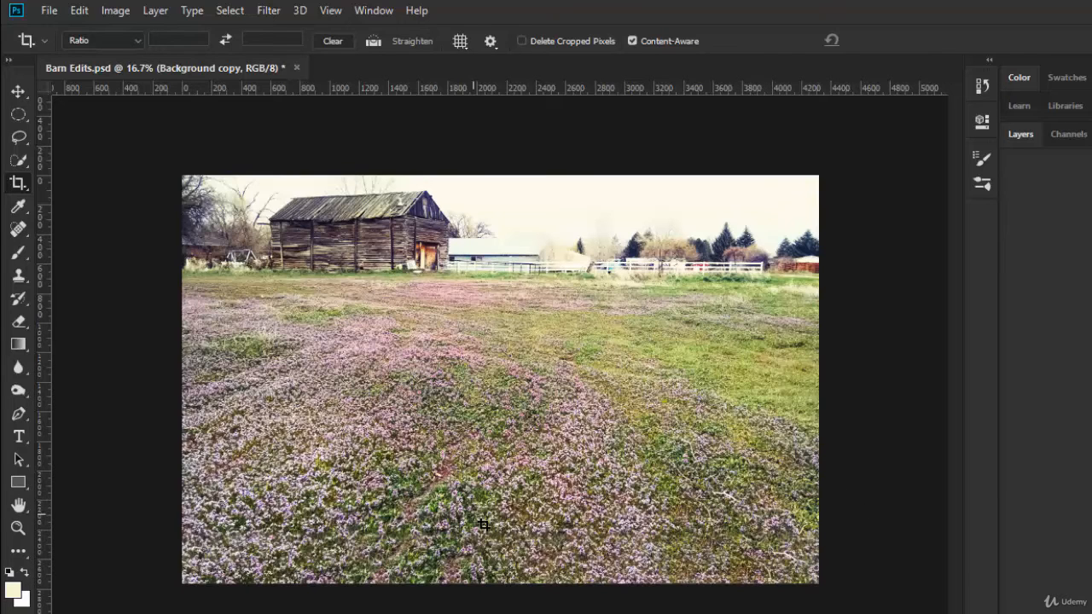
Clone patches of grass and flowers over the foreground of the field with a soft 400 px Clone Stamp brush
{"action": "left_click", "coordinate": [19, 277]}
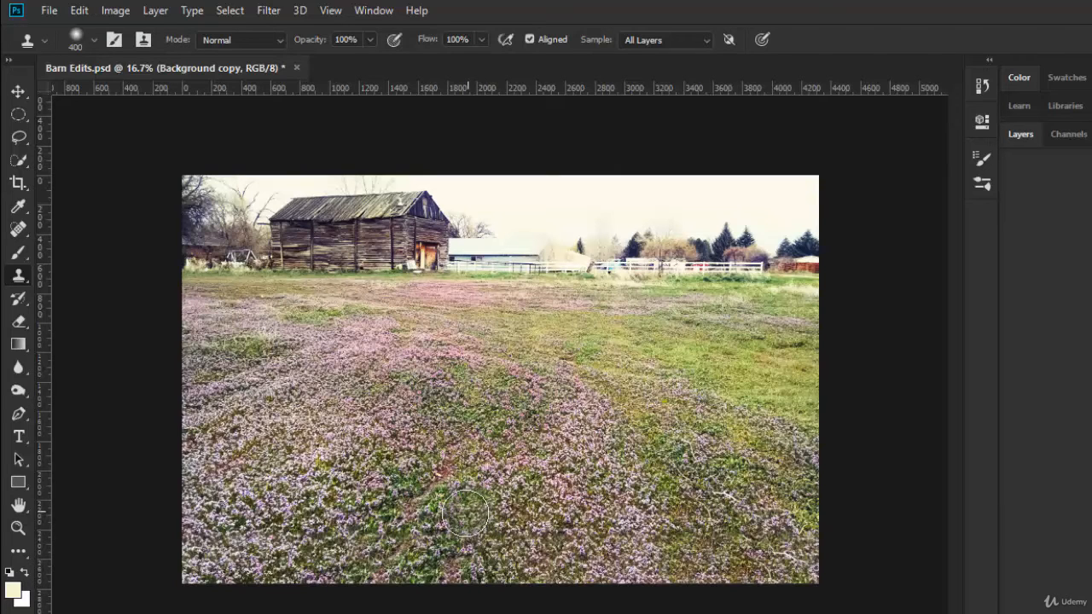
{"action": "left_click", "coordinate": [468, 513]}
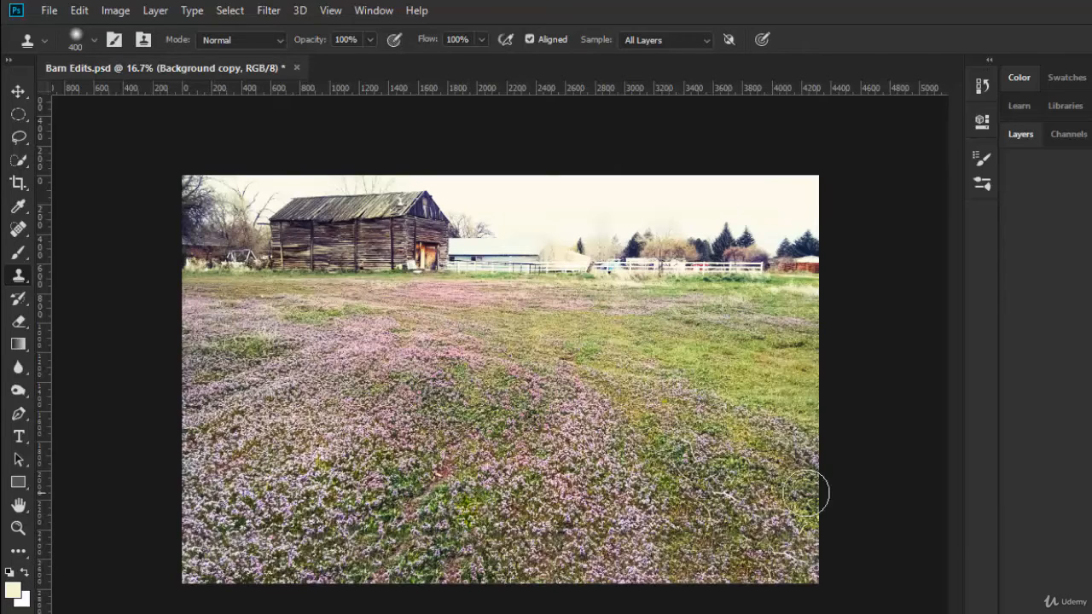
{"action": "left_click", "coordinate": [587, 518]}
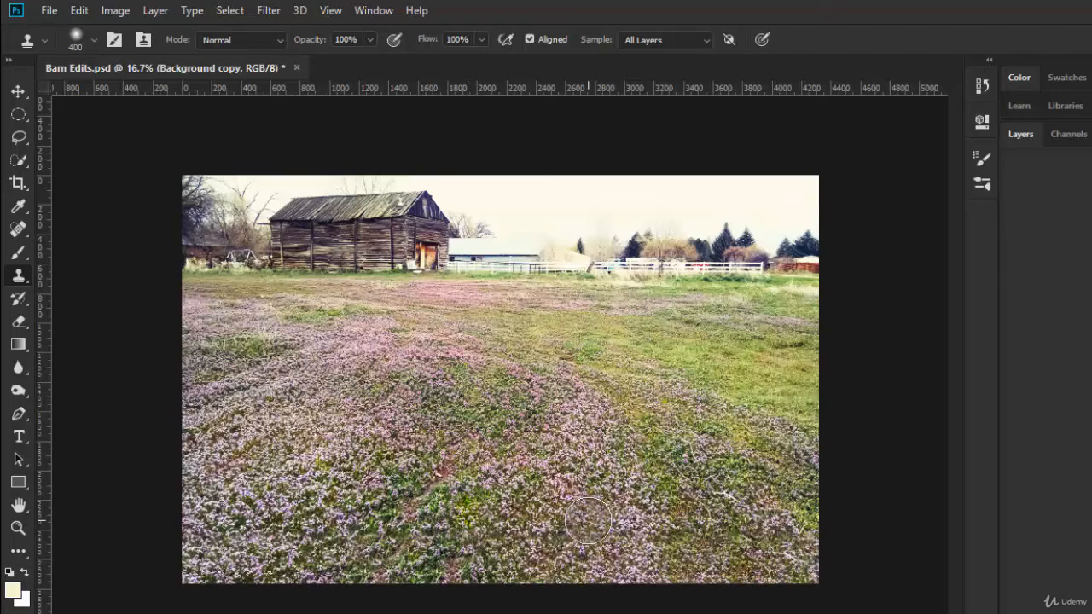
{"action": "left_click", "coordinate": [606, 544]}
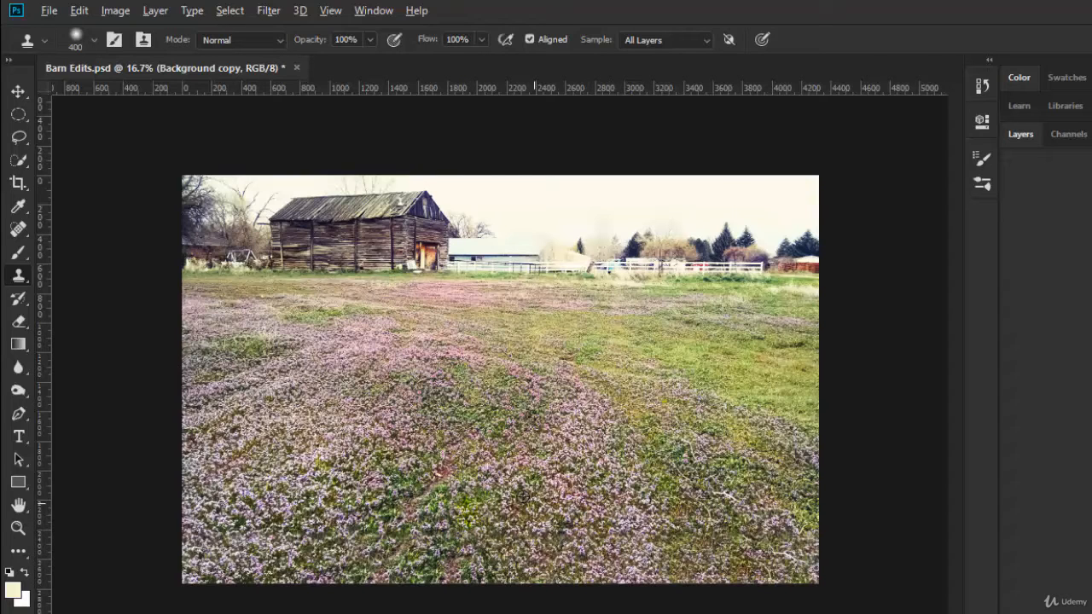
Try cloning other patches of the field over the foreground flowers and undo these strokes
{"action": "left_click", "coordinate": [504, 489], "text": "alt"}
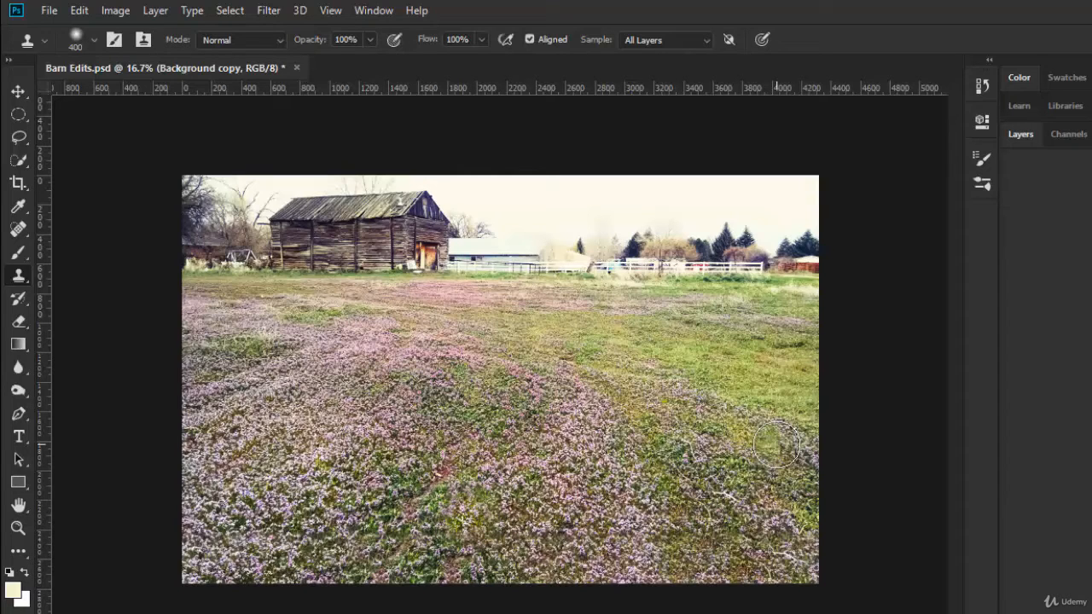
{"action": "key", "text": "ctrl+z"}
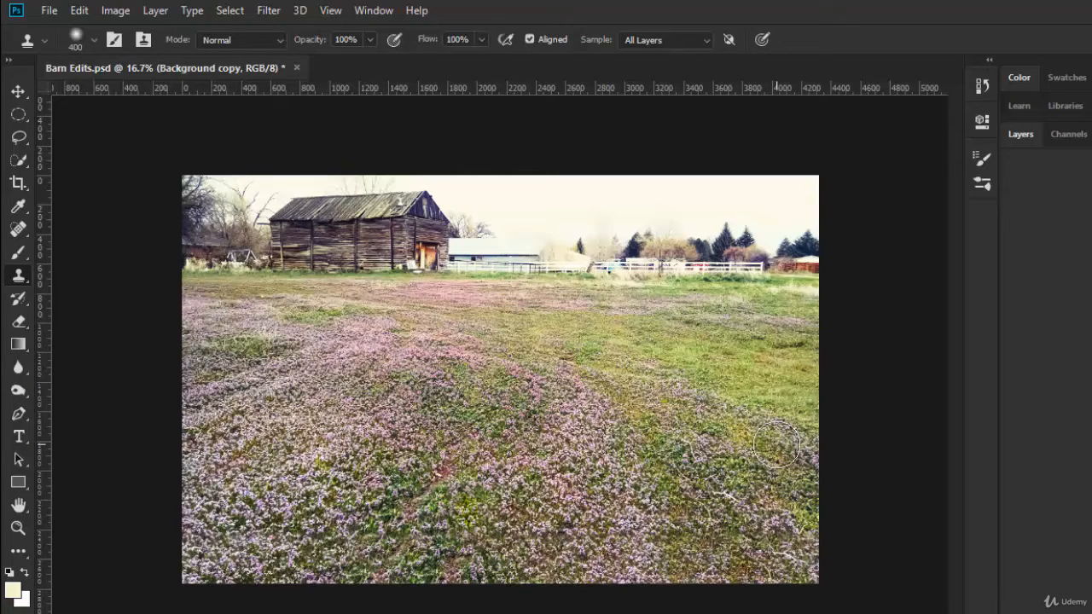
{"action": "left_click", "coordinate": [774, 446], "text": "alt"}
{"action": "left_click", "coordinate": [399, 509]}
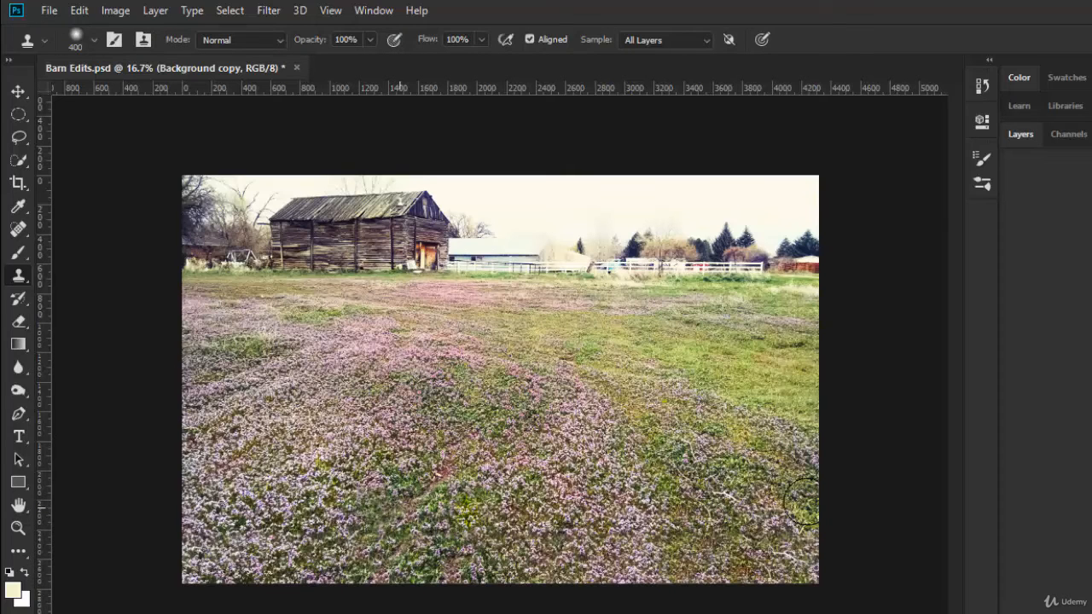
{"action": "key", "text": "ctrl+z"}
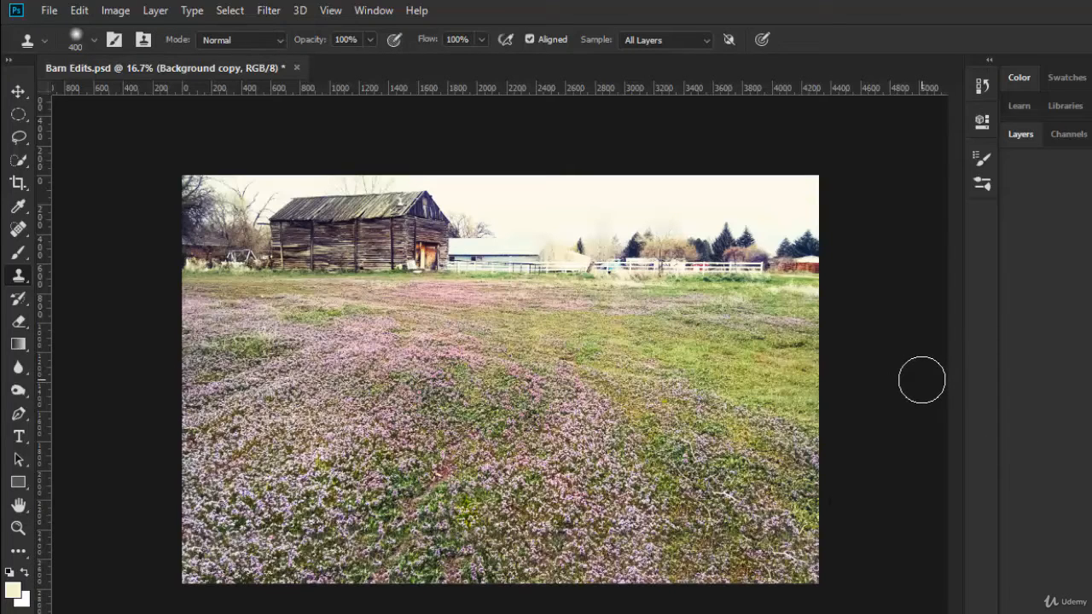
Set the Clone Stamp to sample only the current layer and clone over the foreground flowers with a 300 px brush
{"action": "left_click", "coordinate": [705, 39]}
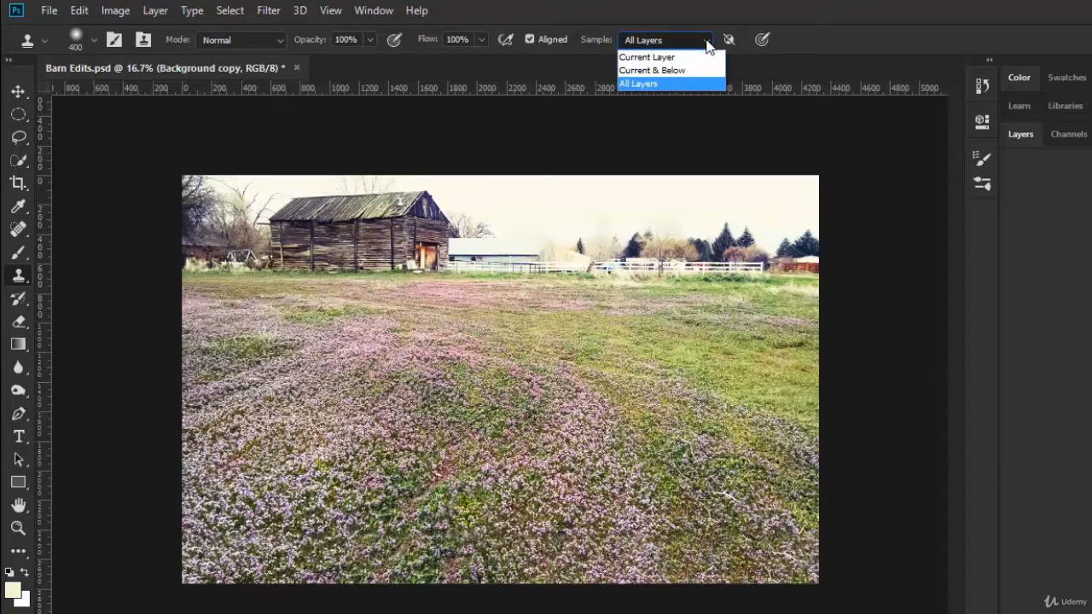
{"action": "left_click", "coordinate": [662, 60]}
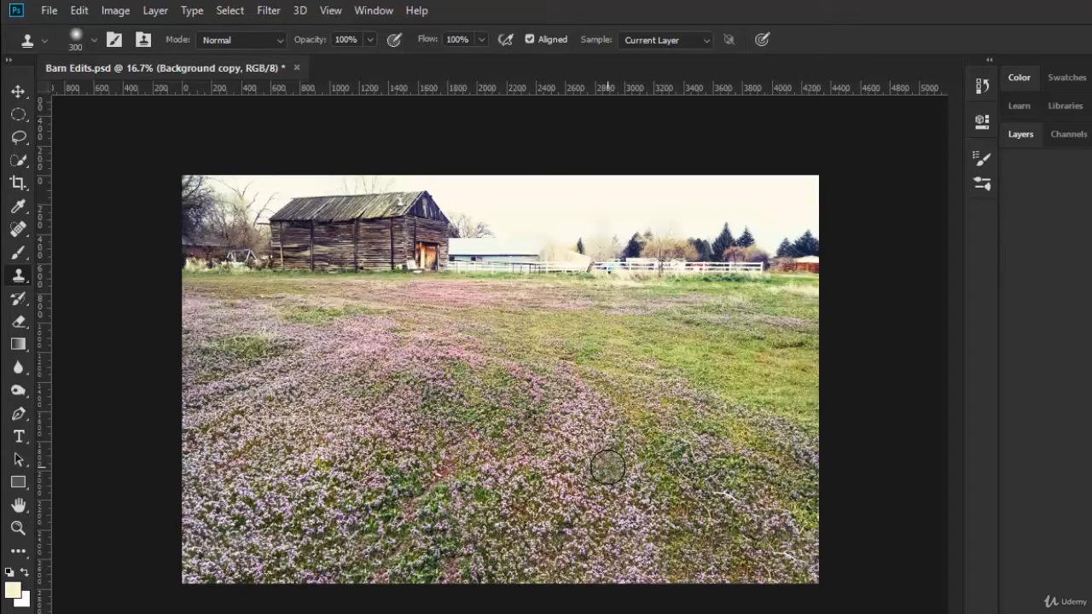
{"action": "left_click", "coordinate": [480, 491], "text": "alt"}
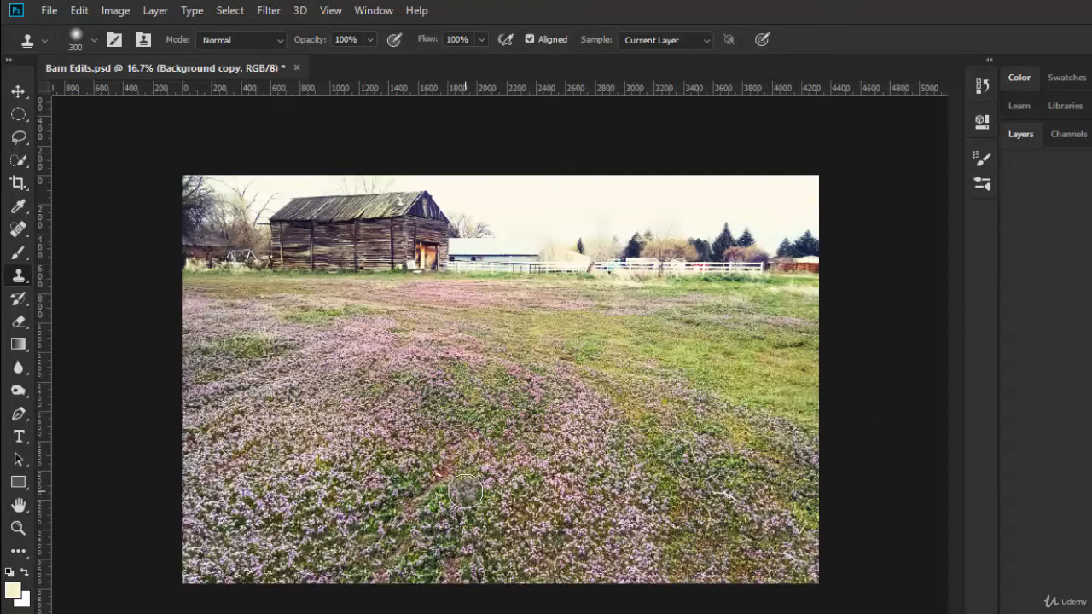
Increase the Clone Stamp brush's hardness, try cloning over the foreground flowers, and undo the last stroke
{"action": "left_click", "coordinate": [93, 42]}
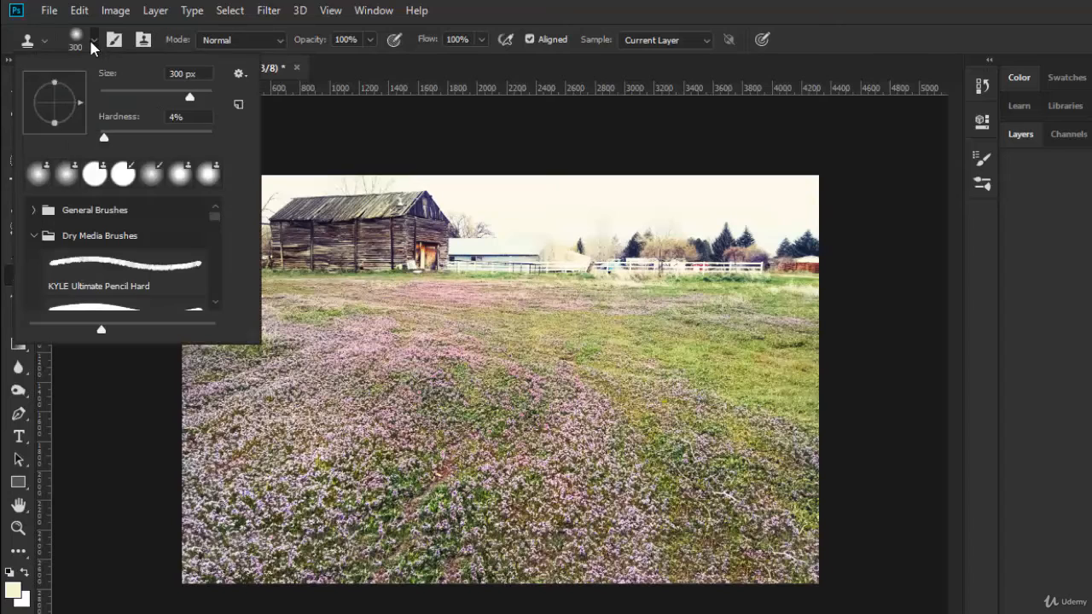
{"action": "left_click_drag", "start_coordinate": [106, 139], "coordinate": [158, 140]}
{"action": "left_click", "coordinate": [503, 493], "text": "alt"}
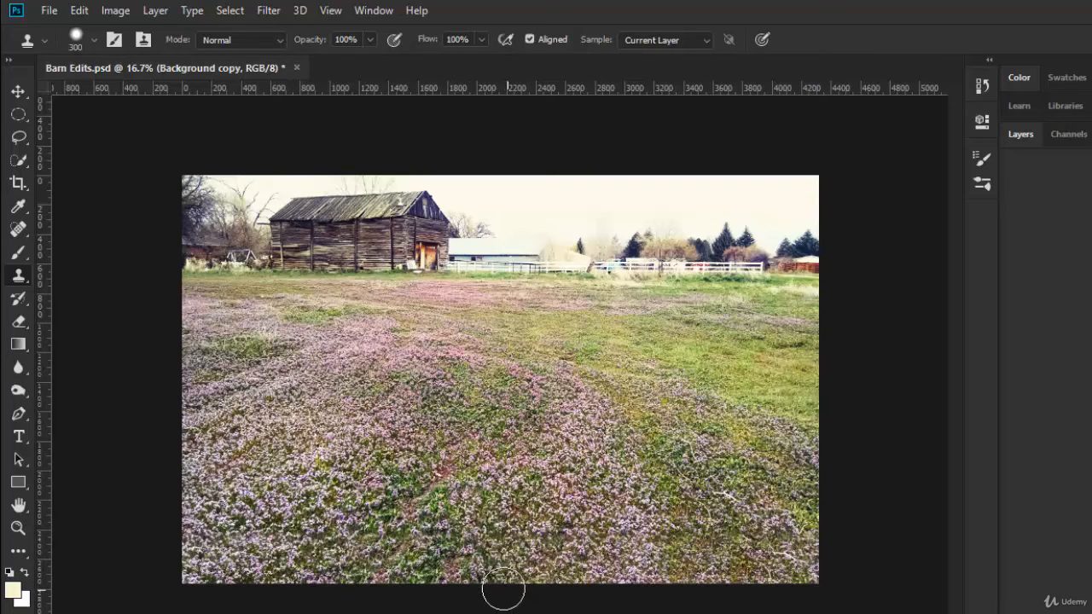
{"action": "left_click", "coordinate": [722, 509]}
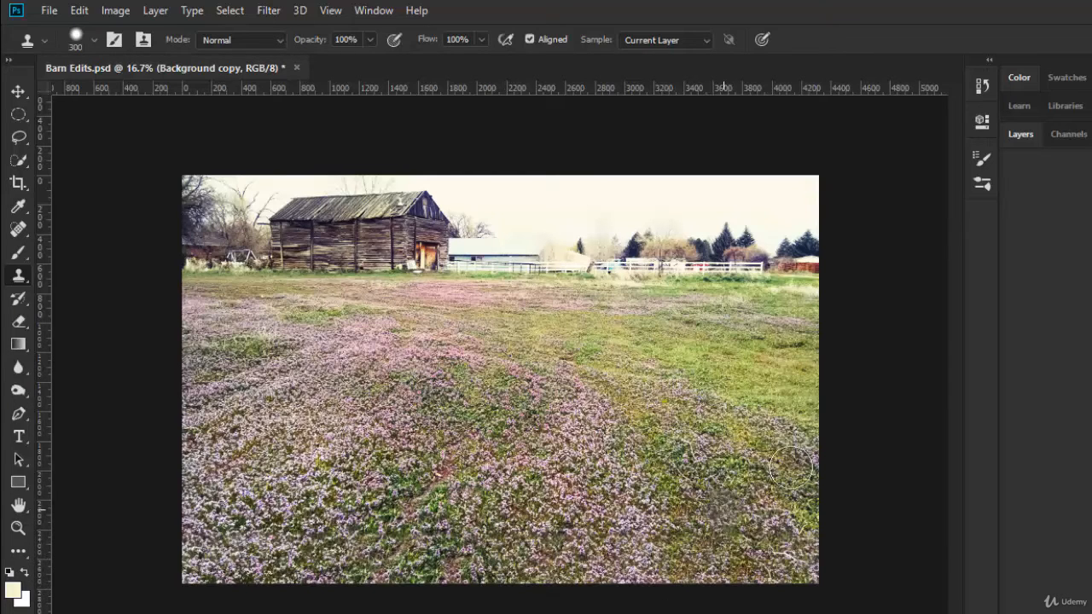
{"action": "key", "text": "ctrl+z"}
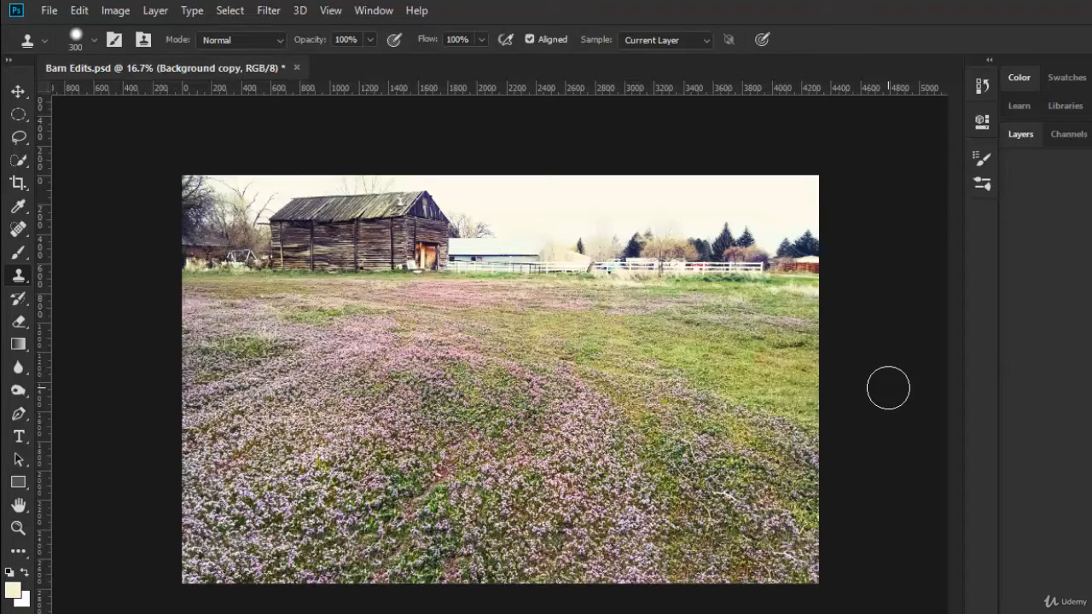
Close the document without saving and open Barn Edits.psd again from the recent files
{"action": "left_click", "coordinate": [296, 67]}
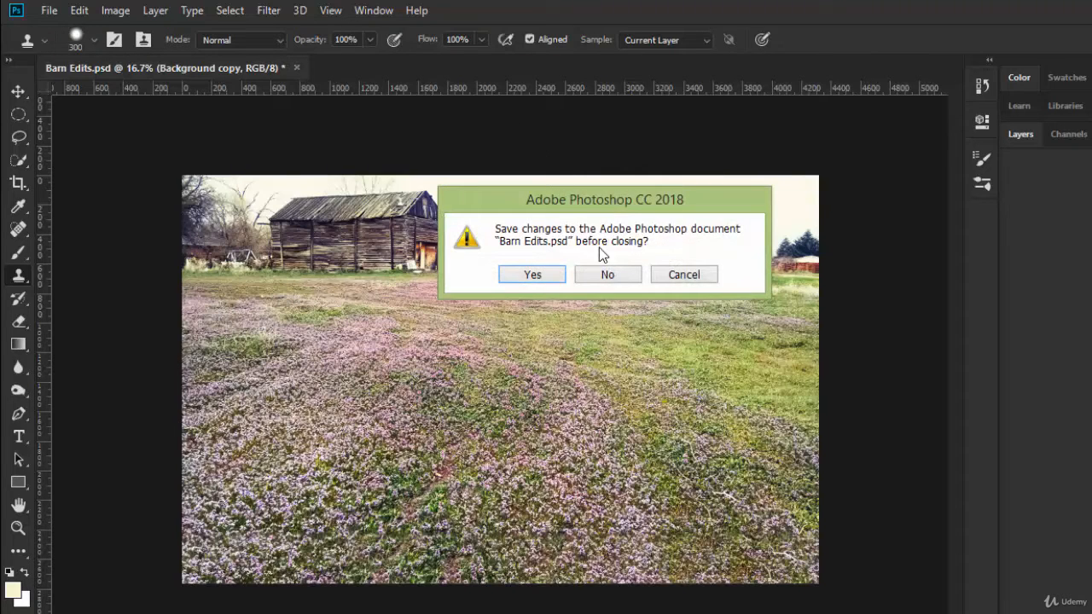
{"action": "left_click", "coordinate": [617, 276]}
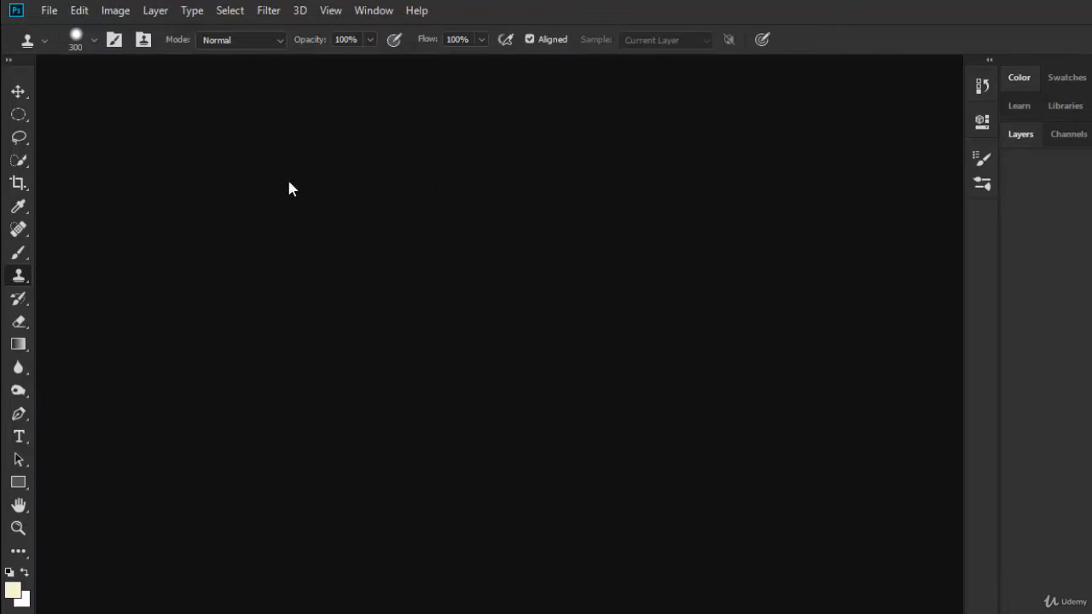
{"action": "left_click", "coordinate": [47, 12]}
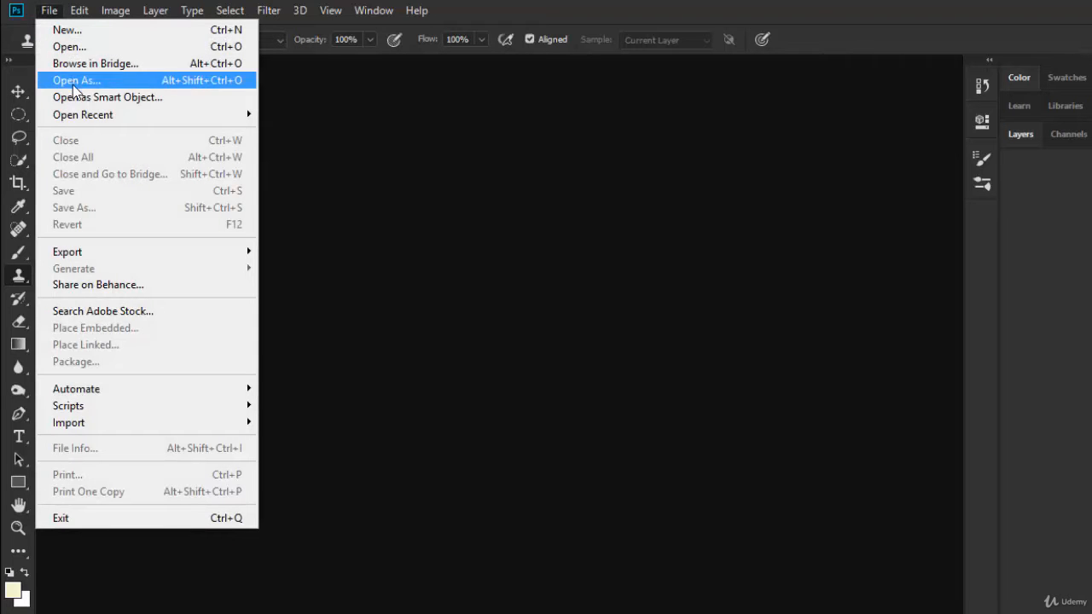
{"action": "mouse_move", "coordinate": [95, 114]}
{"action": "left_click", "coordinate": [341, 114]}
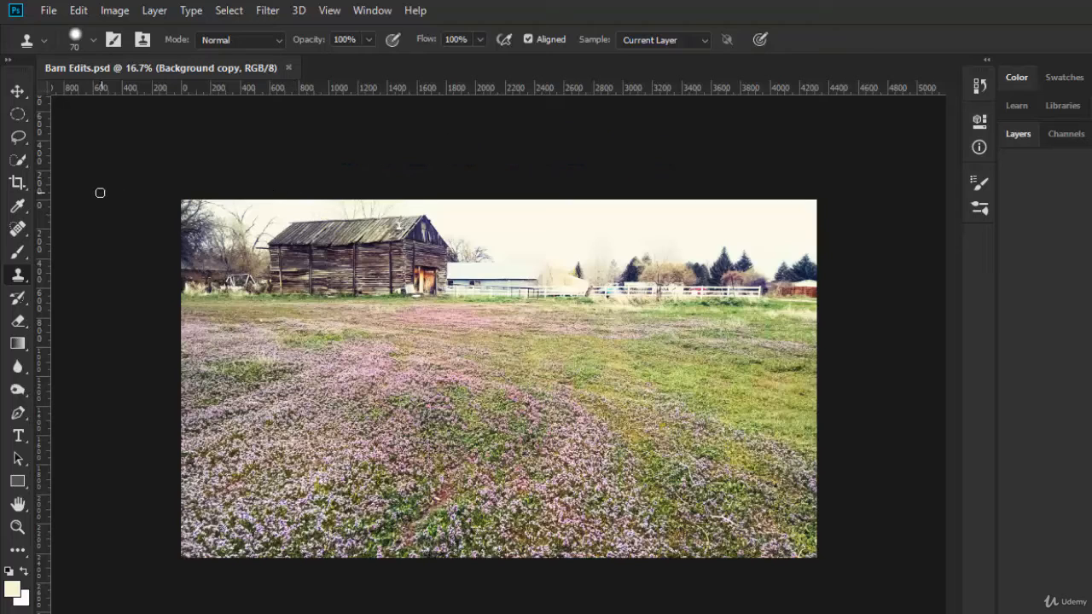
Set the Crop tool to W x H x Resolution with a width and height of 500 px
{"action": "left_click", "coordinate": [17, 183]}
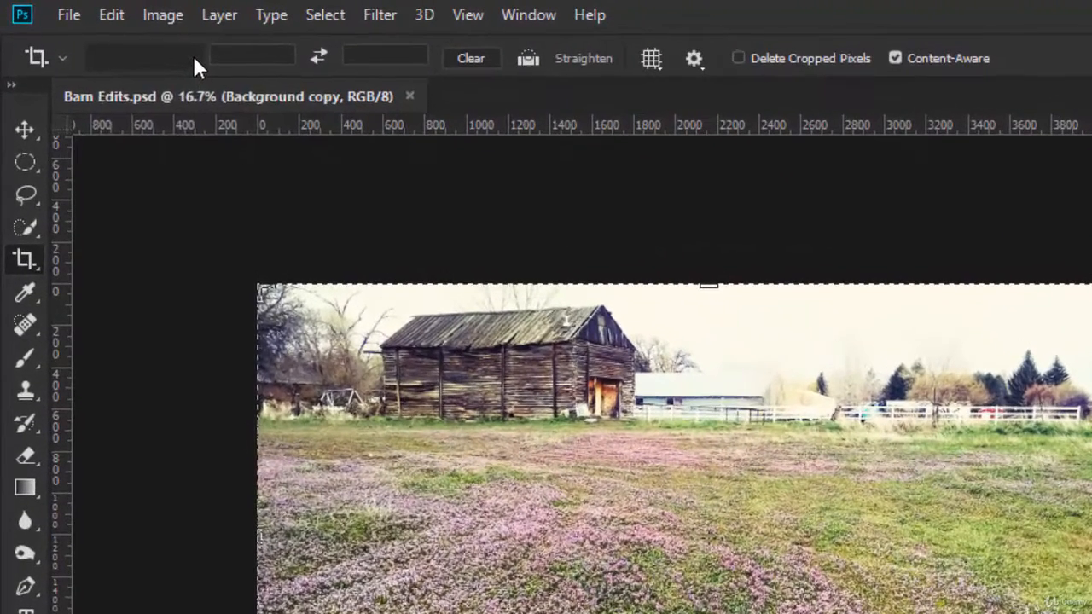
{"action": "left_click", "coordinate": [138, 46]}
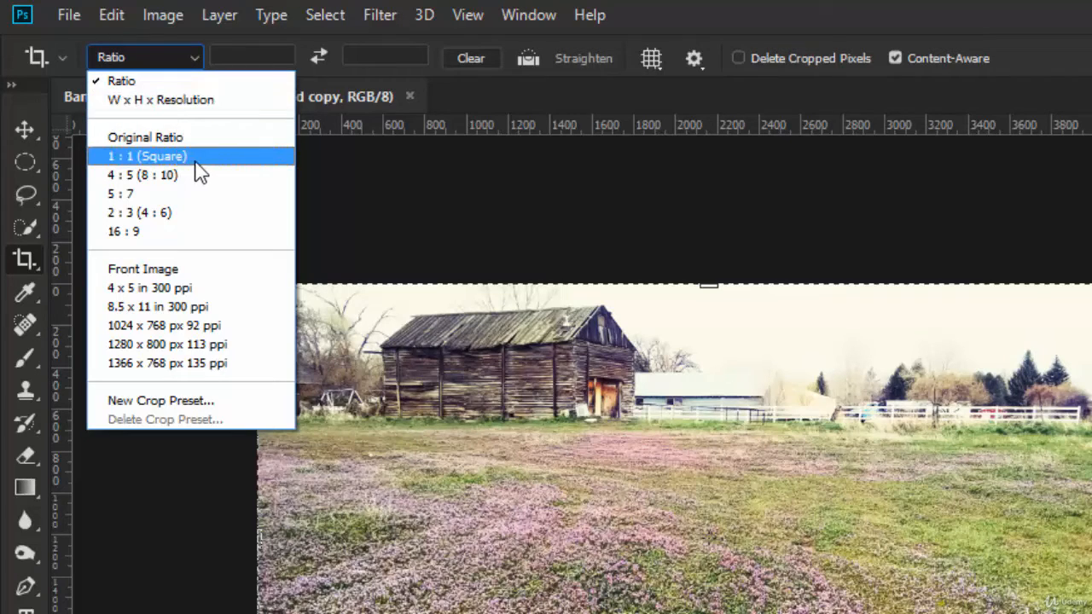
{"action": "left_click", "coordinate": [170, 100]}
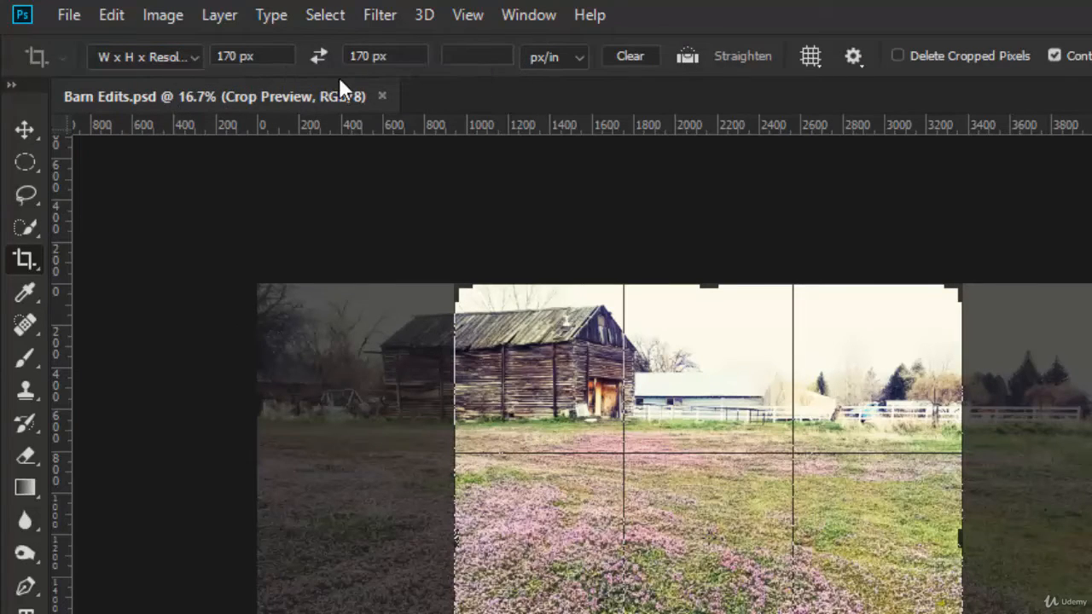
{"action": "left_click", "coordinate": [638, 57]}
{"action": "left_click", "coordinate": [254, 56]}
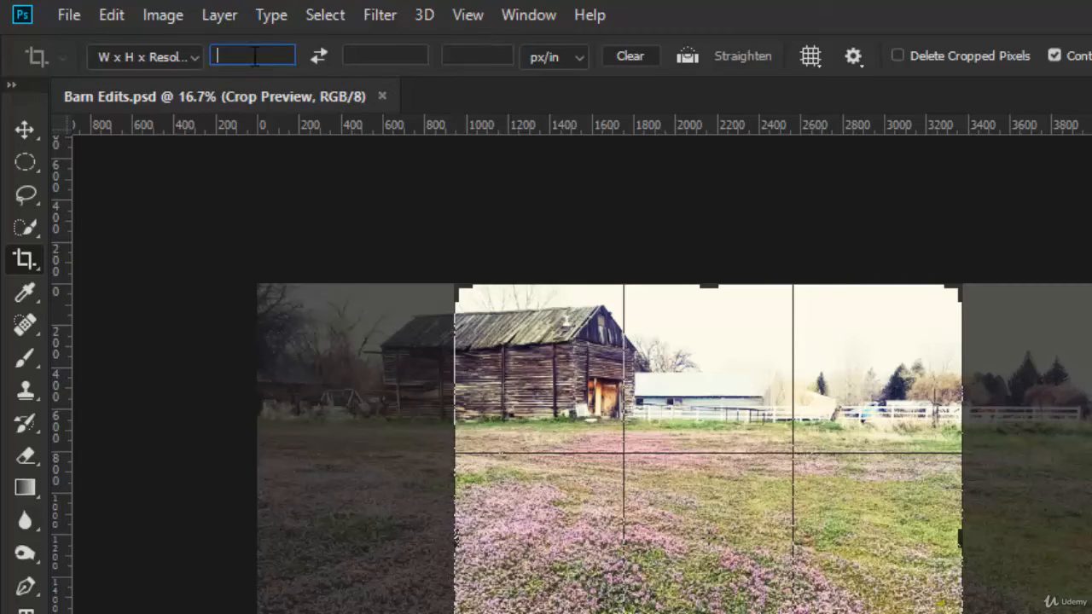
{"action": "type", "text": "500 px"}
{"action": "key", "text": "Tab"}
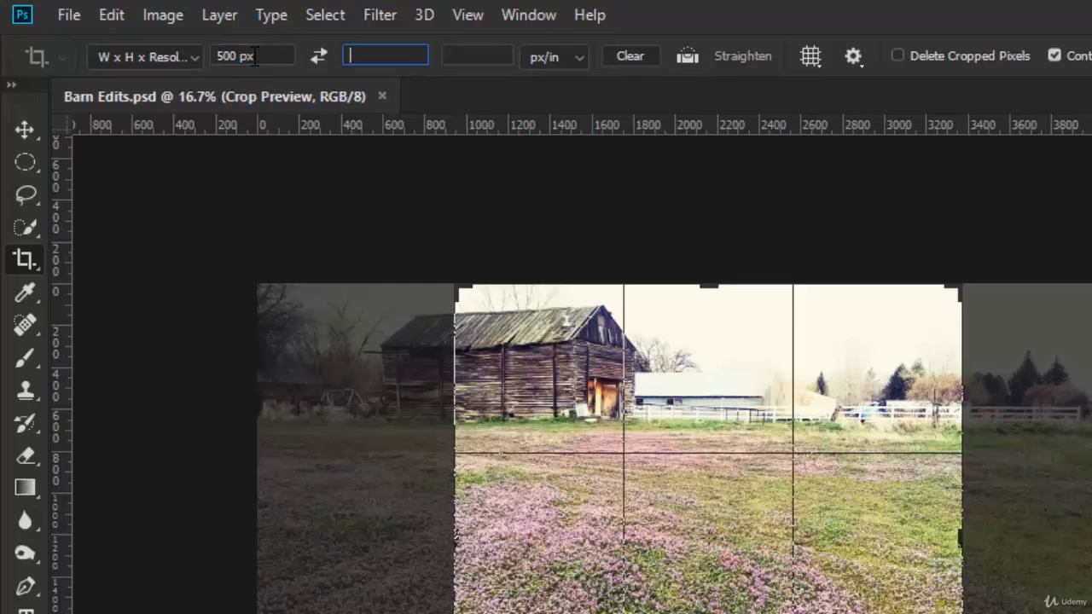
{"action": "type", "text": "500 px"}
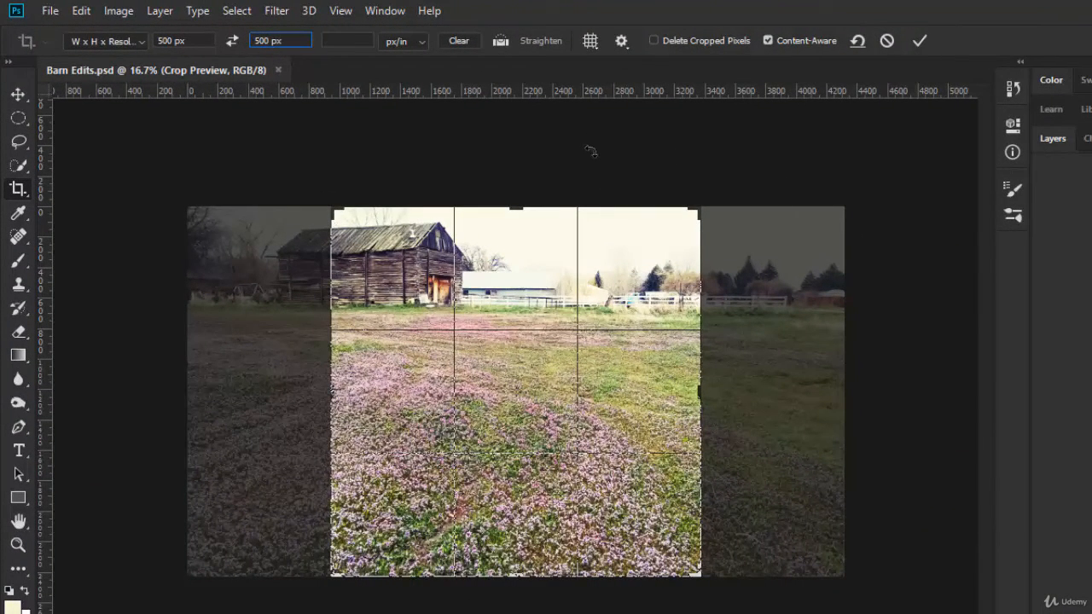
Enlarge the square crop frame around the barn to take in some empty canvas above the sky, apply it, and view the result at 100%
{"action": "left_click", "coordinate": [472, 219]}
{"action": "left_click_drag", "start_coordinate": [333, 211], "coordinate": [282, 181]}
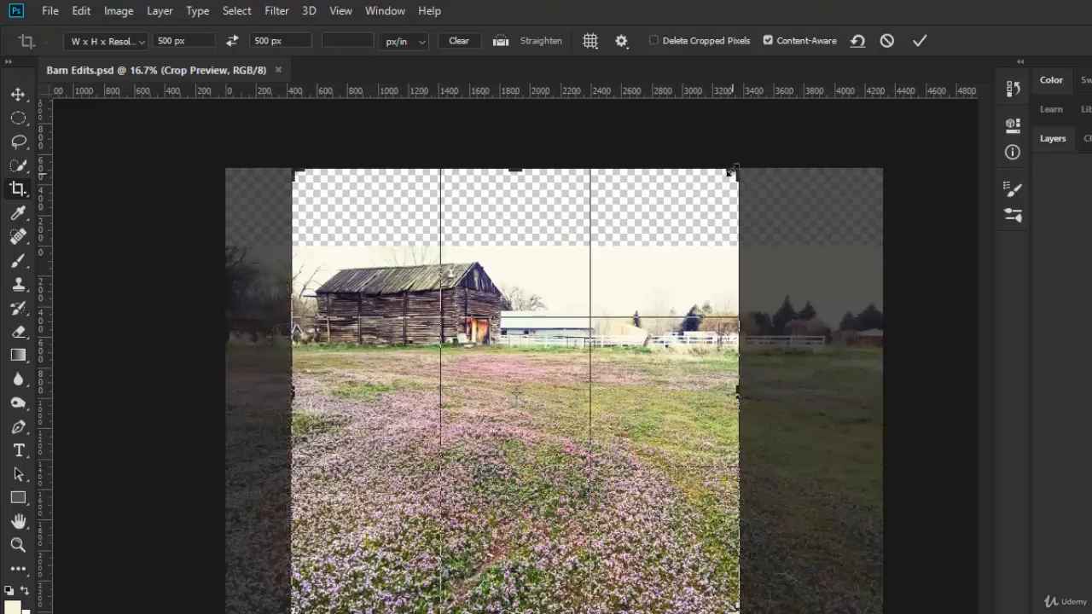
{"action": "left_click_drag", "start_coordinate": [731, 172], "coordinate": [723, 194]}
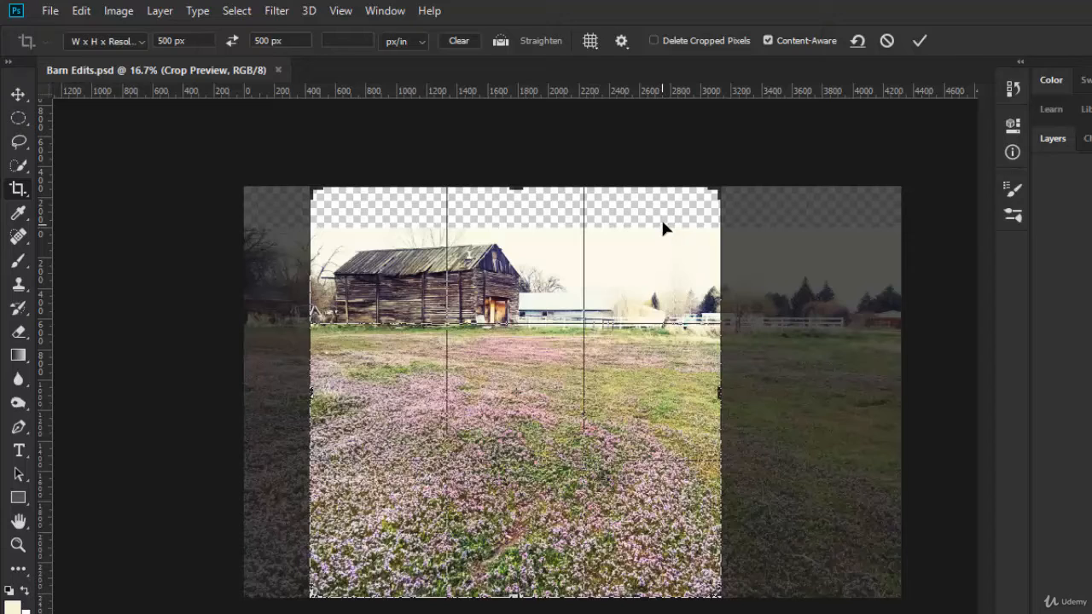
{"action": "left_click", "coordinate": [919, 42]}
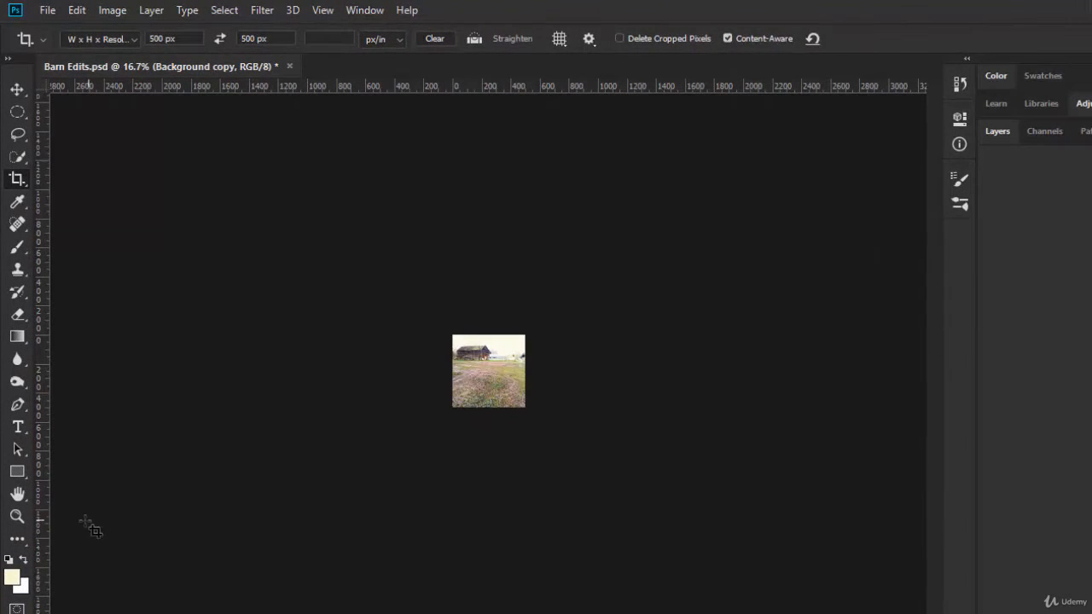
{"action": "double_click", "coordinate": [17, 517]}
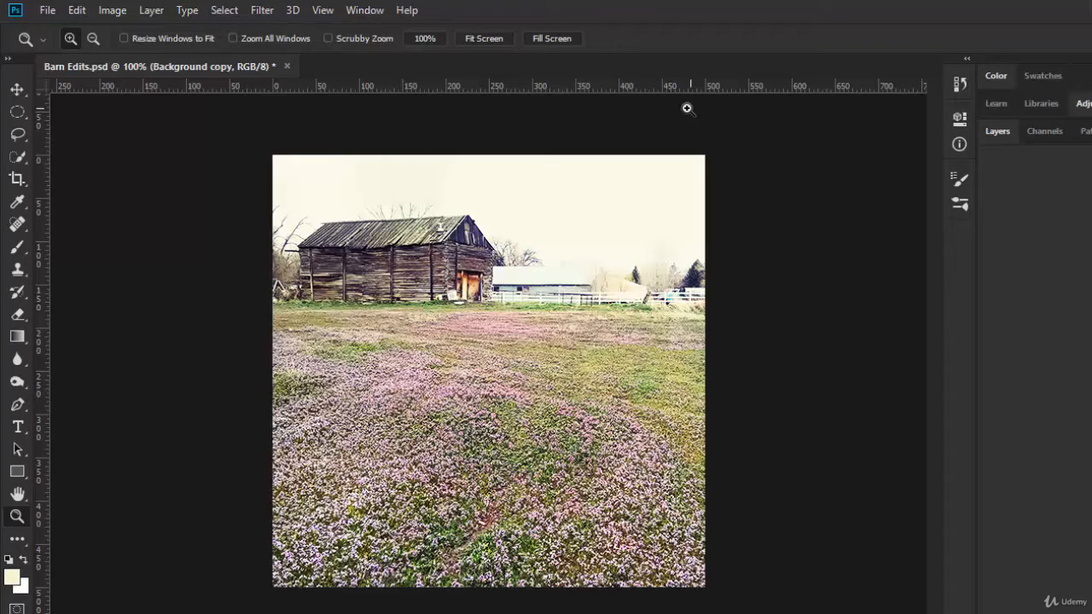
Hide the rulers and show them again
{"action": "left_click", "coordinate": [322, 10]}
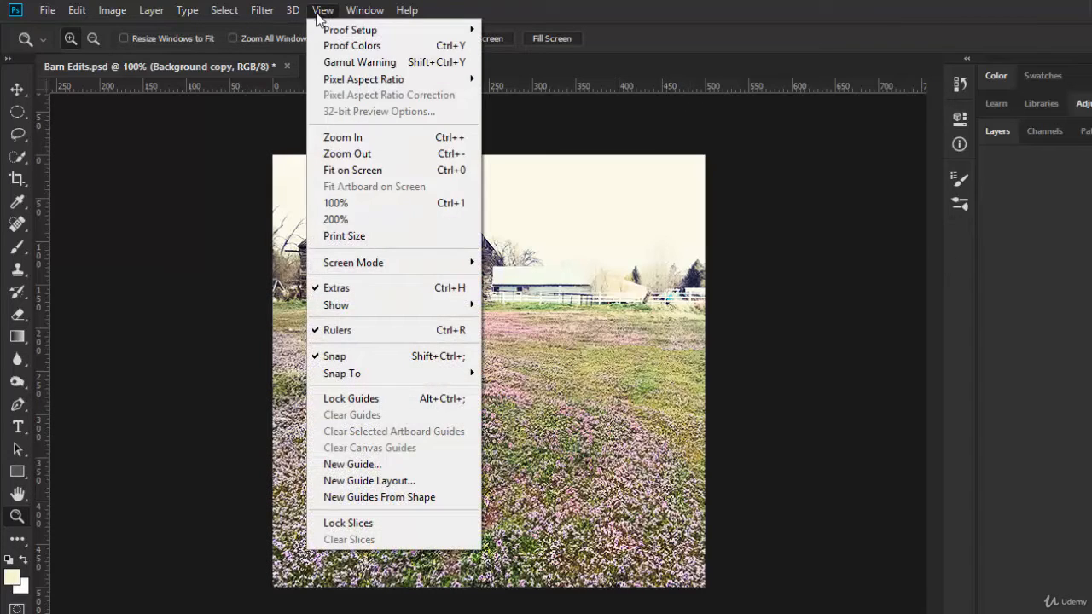
{"action": "left_click", "coordinate": [339, 335]}
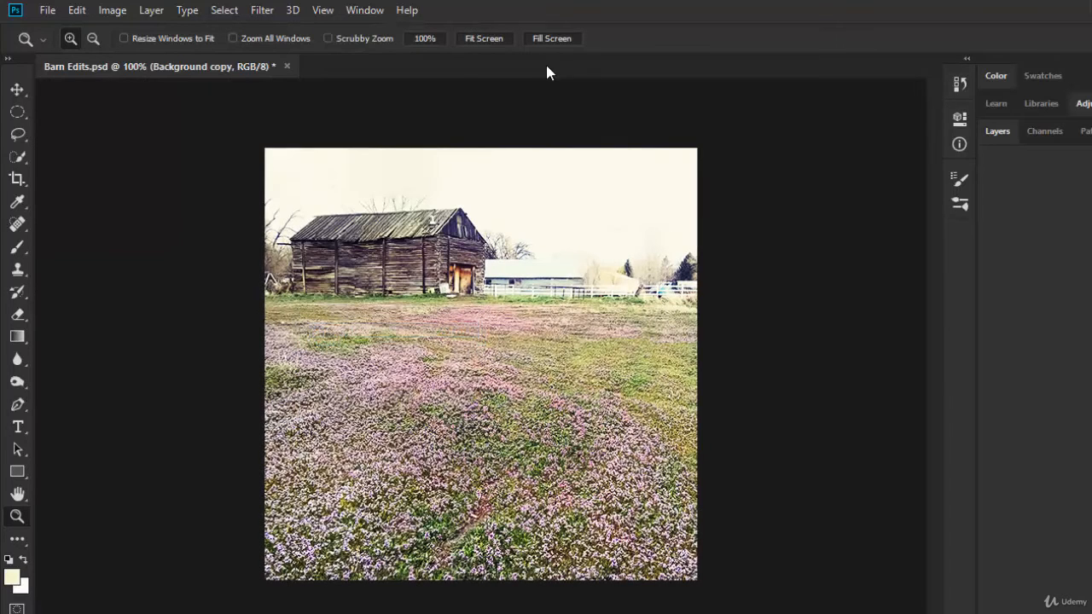
{"action": "left_click", "coordinate": [322, 10]}
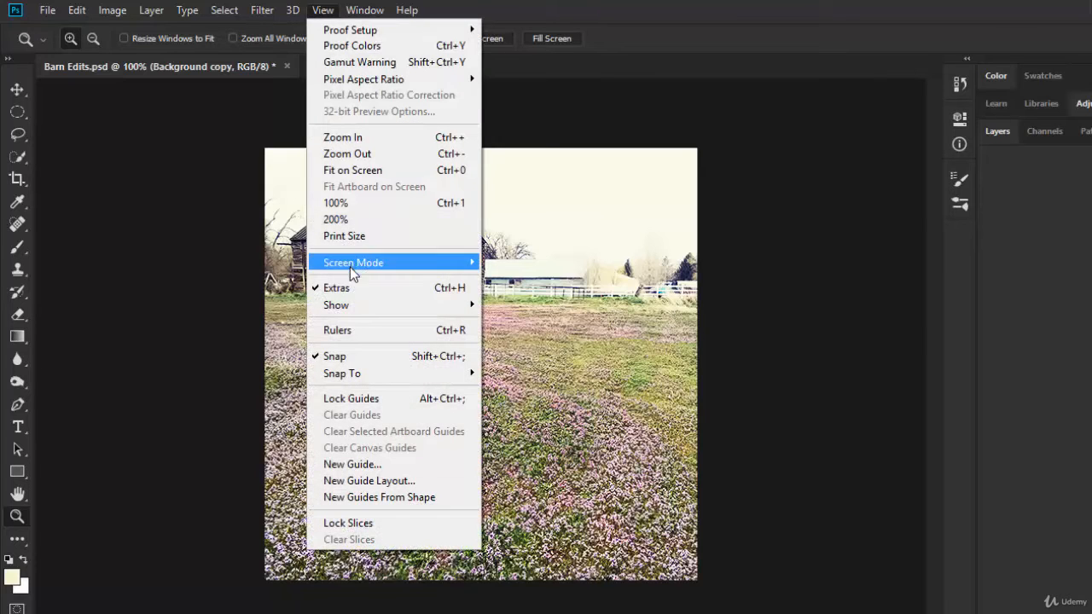
{"action": "left_click", "coordinate": [345, 333]}
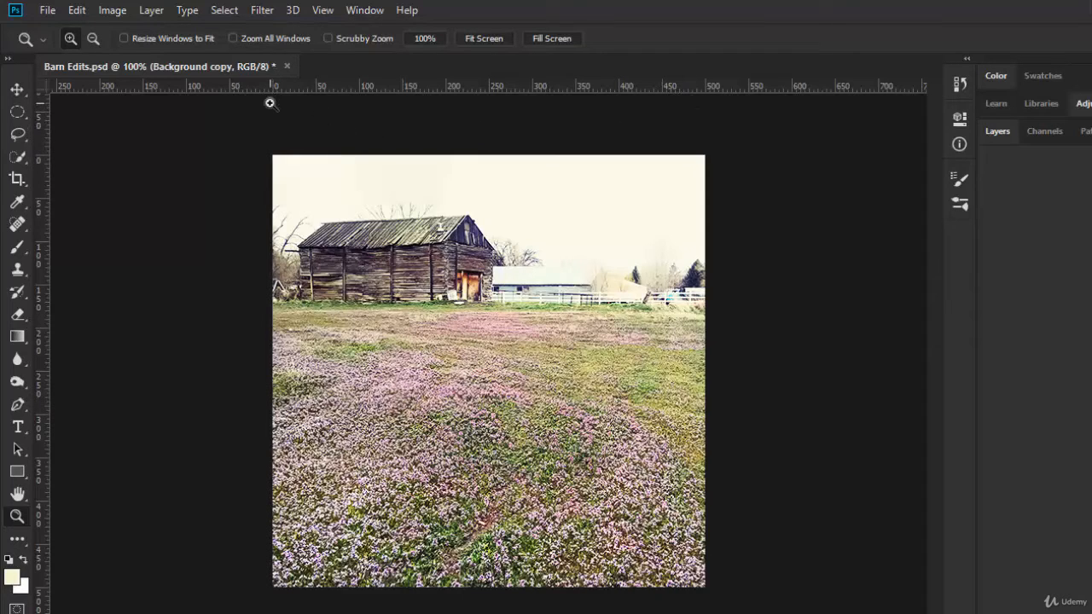
Set the ruler units to Pixels in the Units & Rulers preferences
{"action": "left_click", "coordinate": [75, 10]}
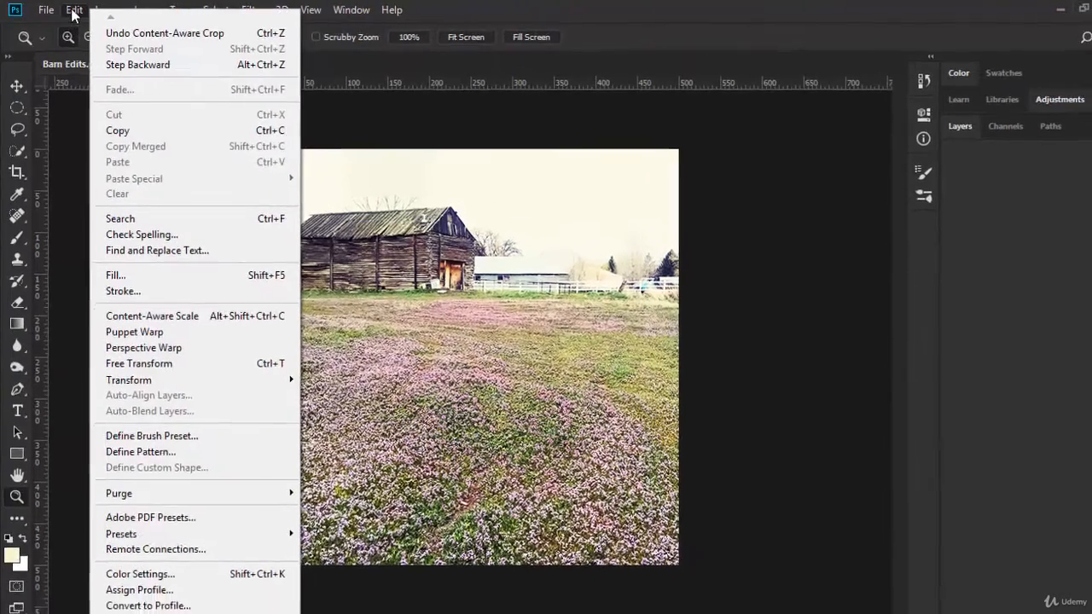
{"action": "mouse_move", "coordinate": [106, 605]}
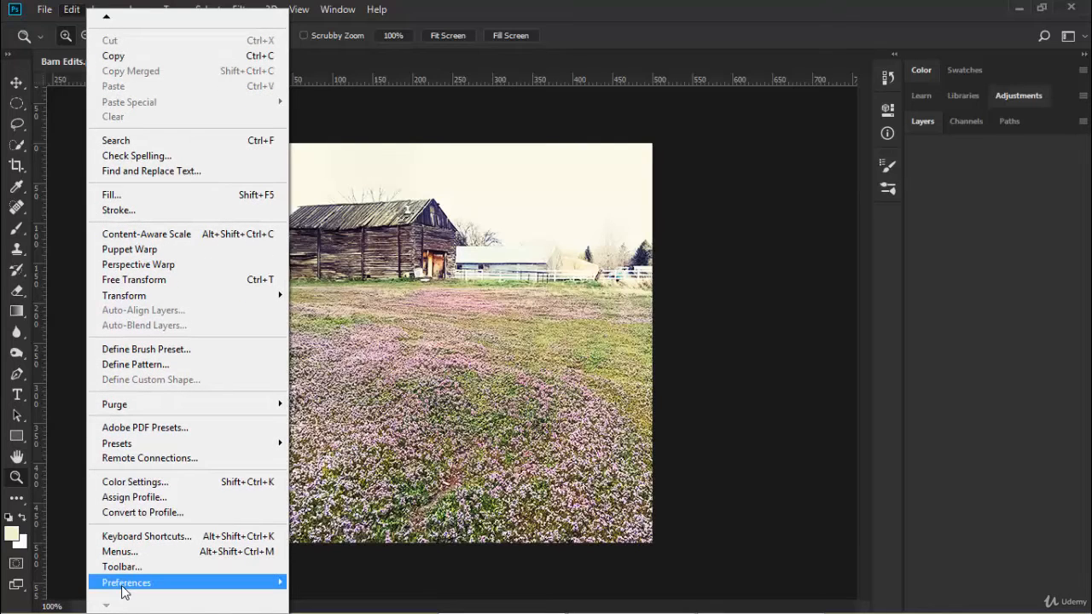
{"action": "mouse_move", "coordinate": [128, 591]}
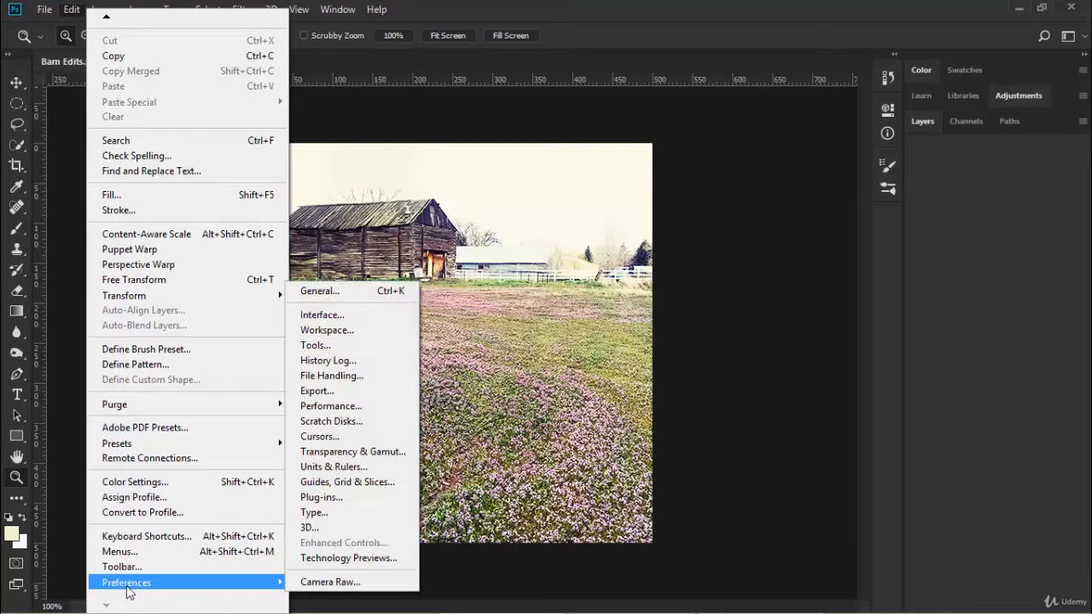
{"action": "left_click", "coordinate": [339, 470]}
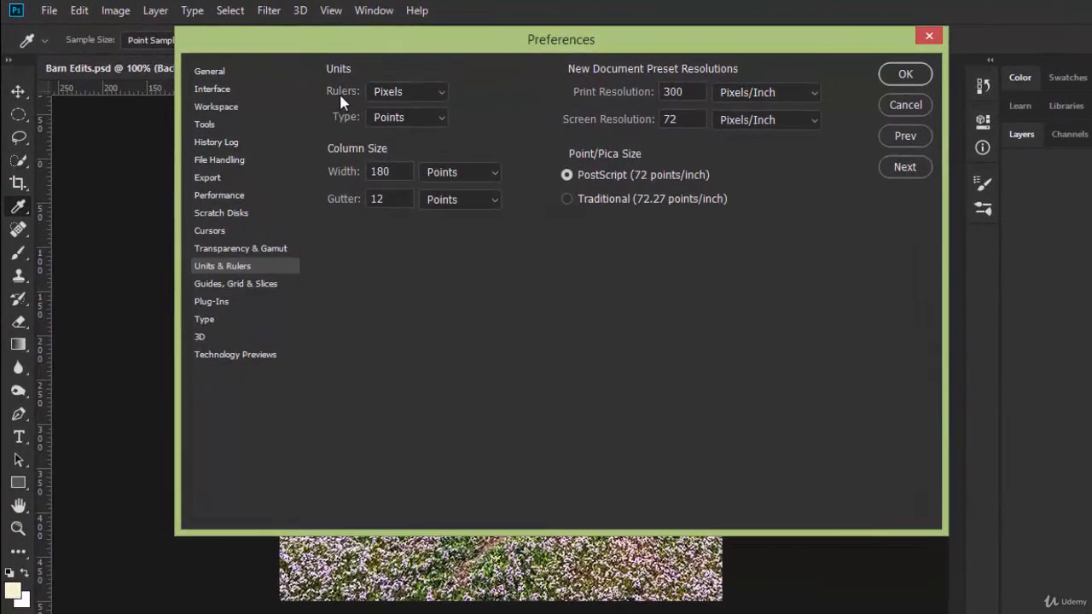
{"action": "left_click", "coordinate": [441, 92]}
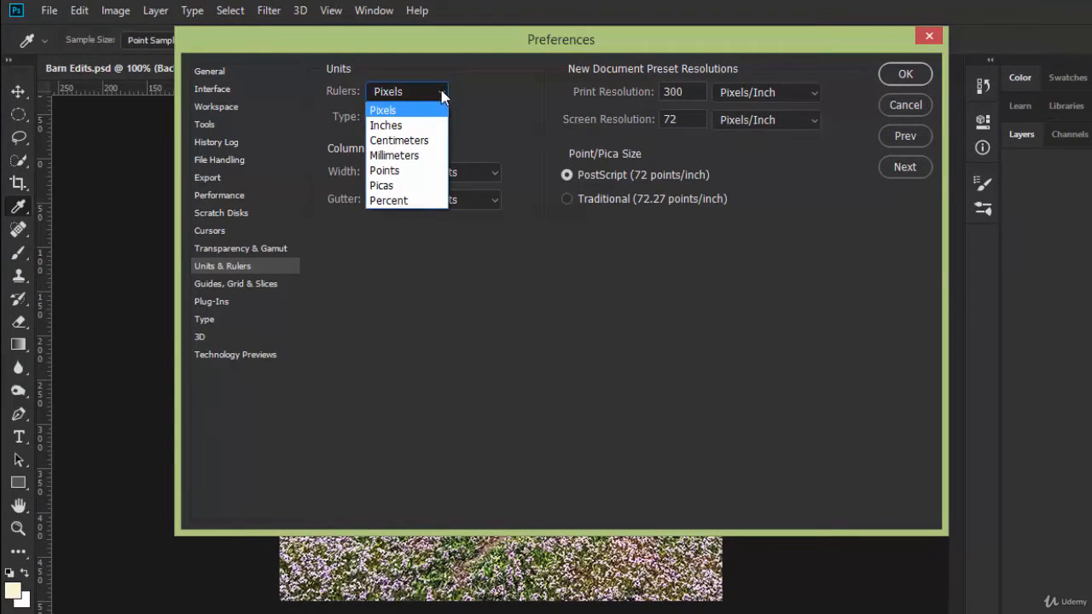
{"action": "left_click", "coordinate": [391, 111]}
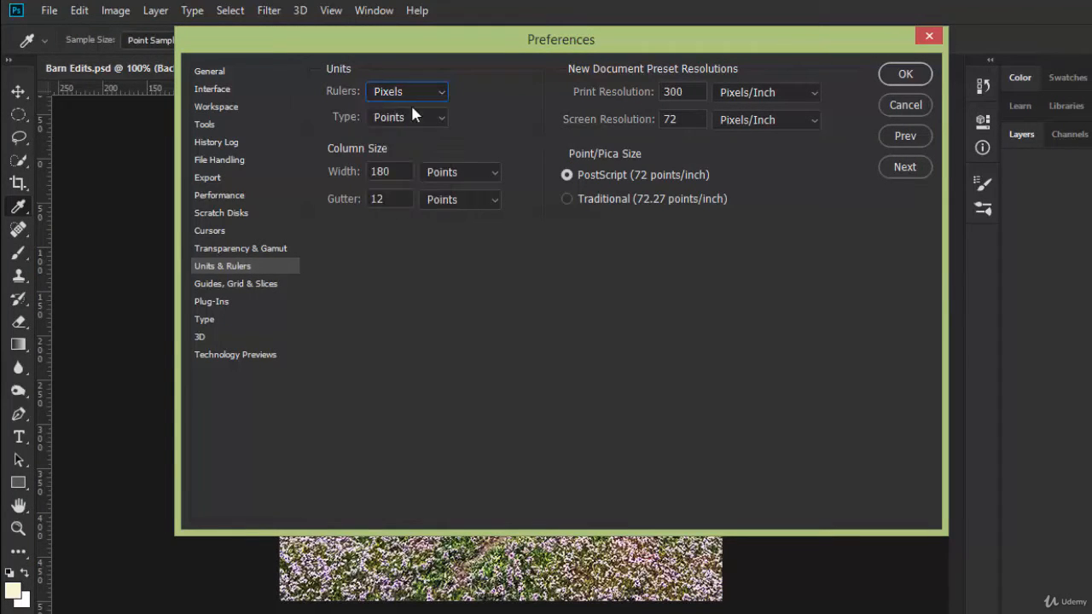
{"action": "left_click", "coordinate": [905, 75]}
{"action": "key", "text": "z"}
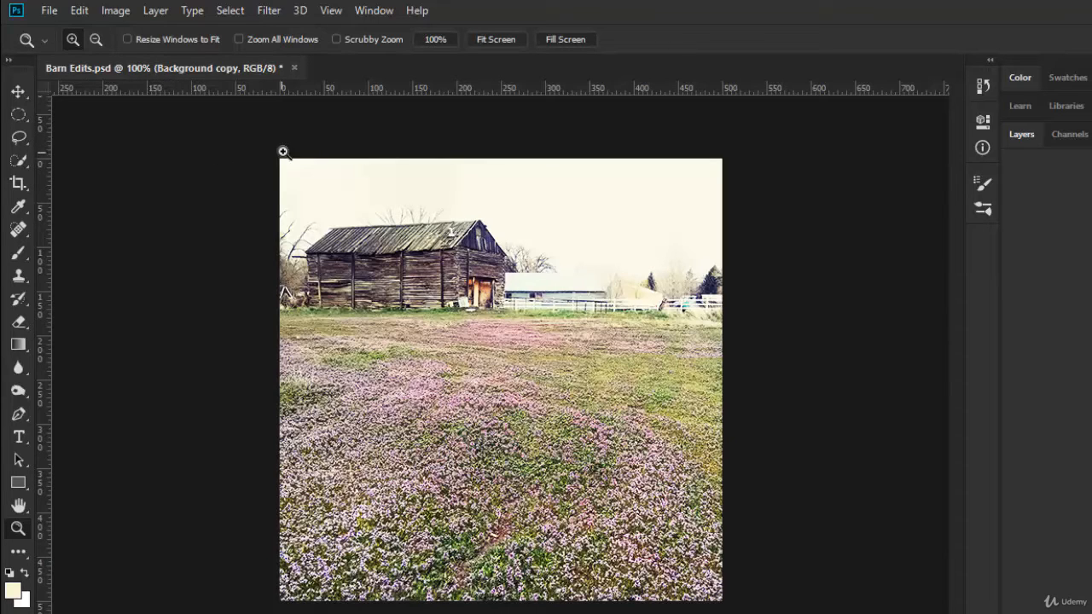
Stretch the 500 x 500 px Content-Aware crop frame beyond the image's upper edges, keeping the W x H x Resolution setting
{"action": "left_click", "coordinate": [19, 94]}
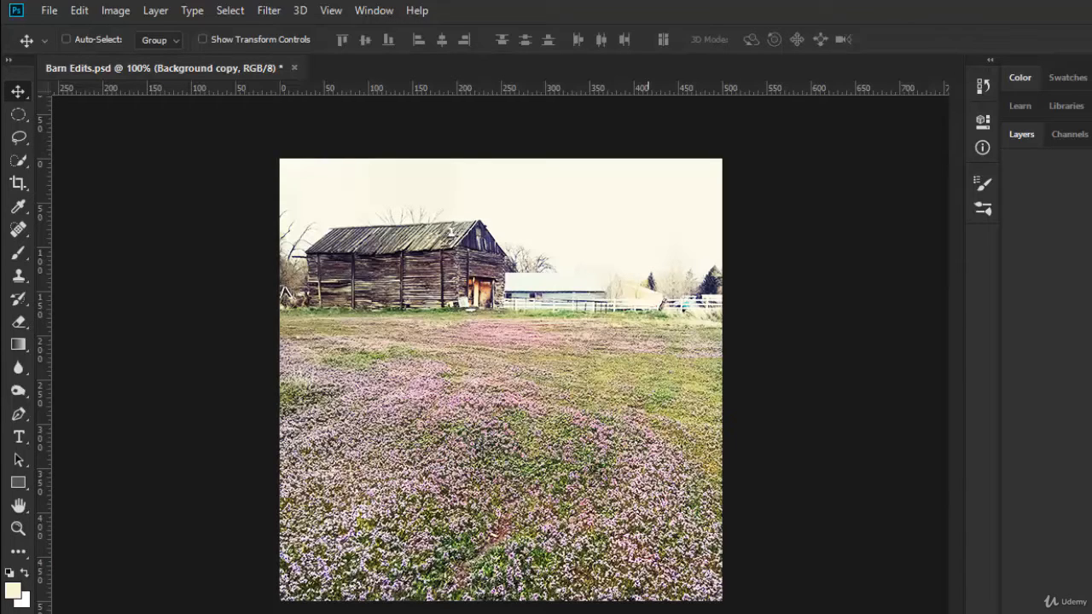
{"action": "left_click", "coordinate": [20, 186]}
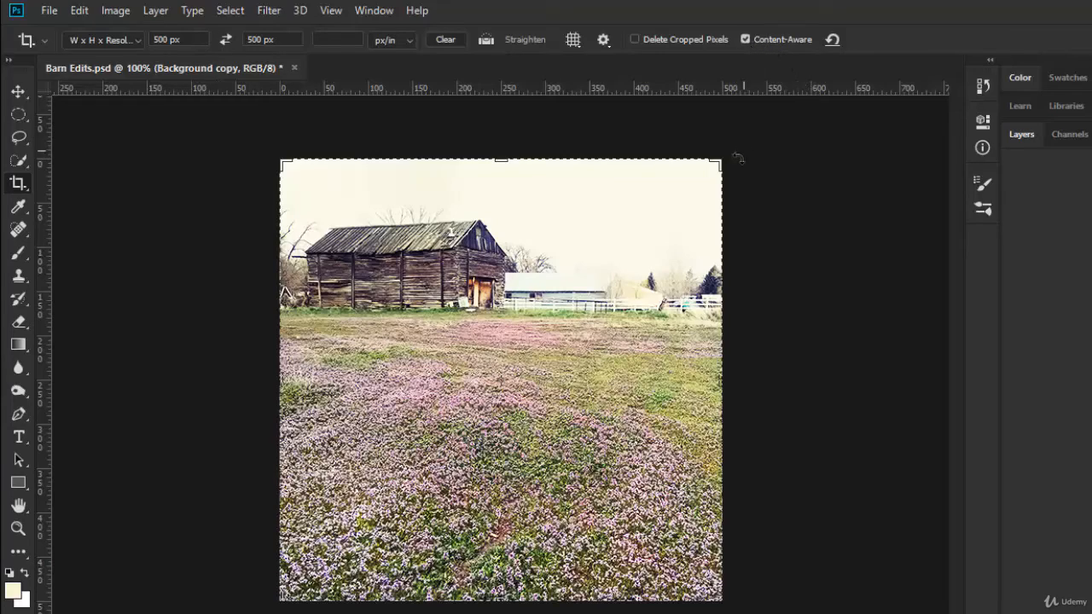
{"action": "left_click_drag", "start_coordinate": [736, 157], "coordinate": [741, 145]}
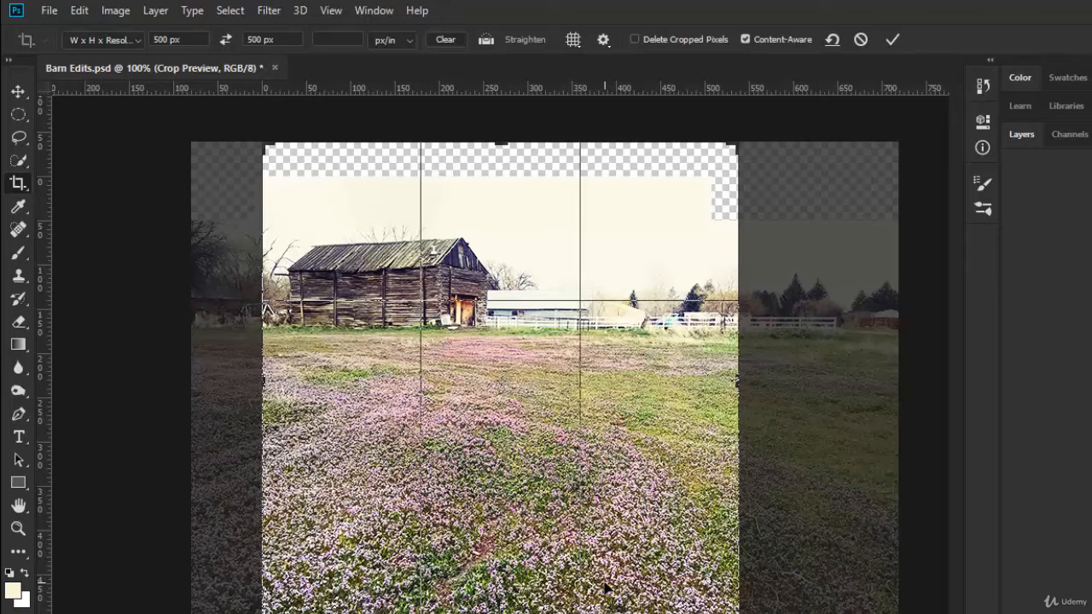
{"action": "left_click", "coordinate": [141, 39]}
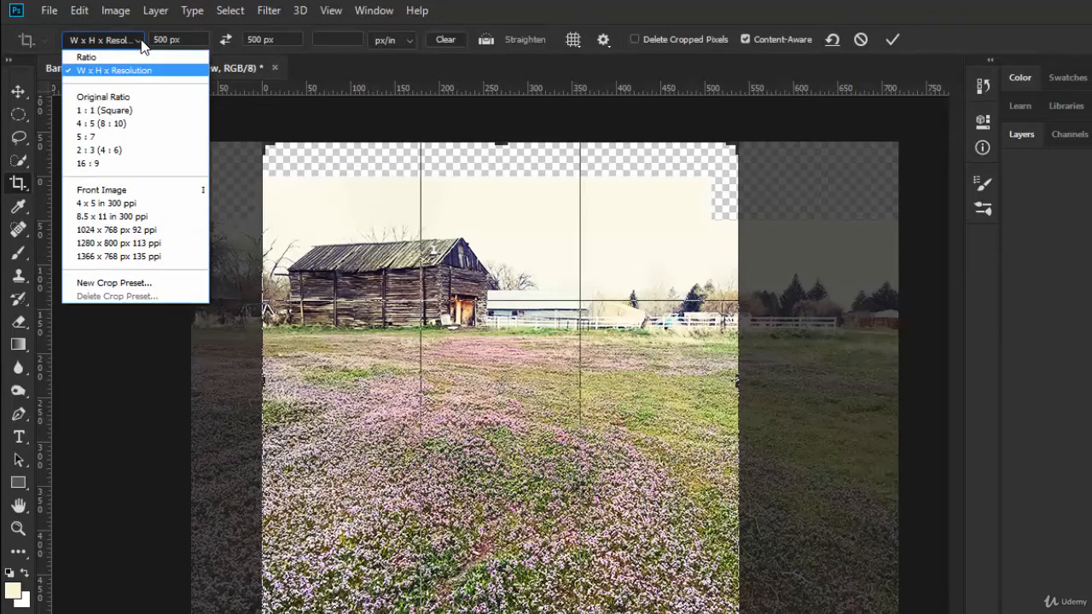
{"action": "left_click", "coordinate": [106, 71]}
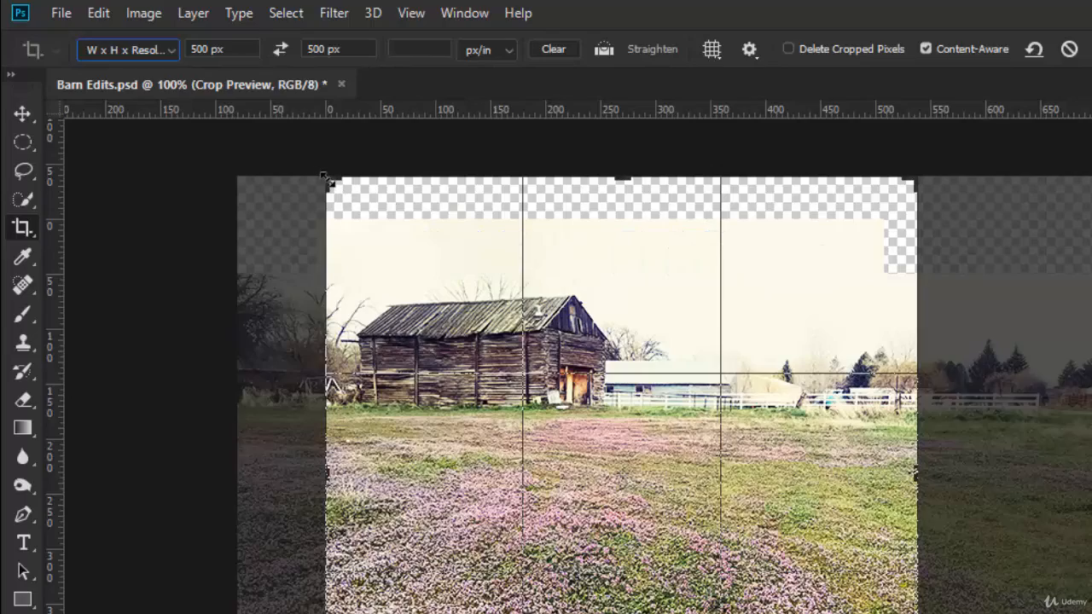
{"action": "left_click_drag", "start_coordinate": [330, 180], "coordinate": [255, 134]}
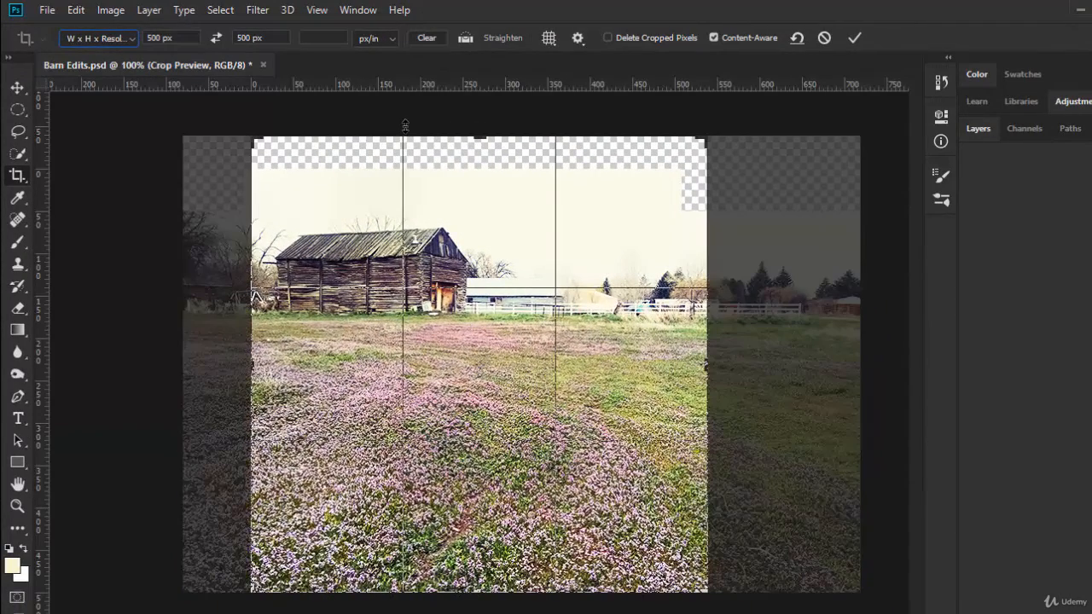